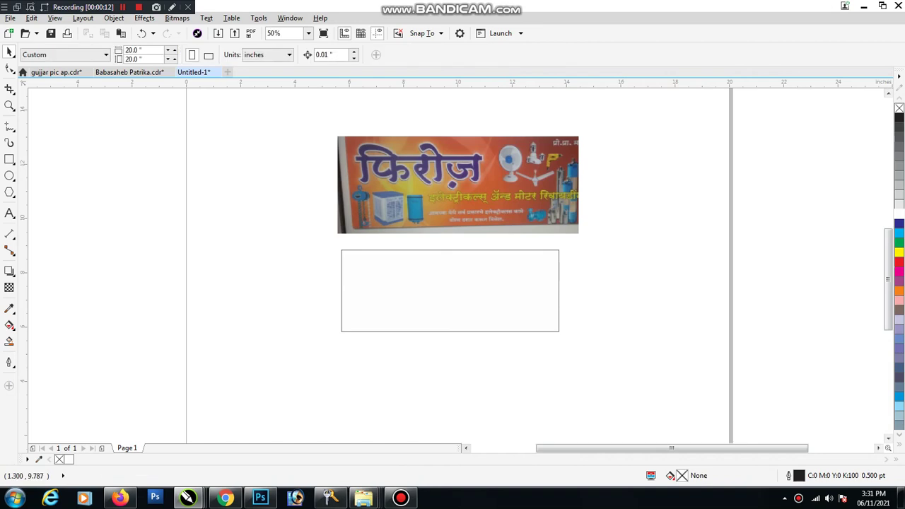
- Add placeholder artistic text "dvdvdf" inside the empty rectangle and enlarge it to about 111 pt
key(F8)
click(416, 279)
text(dvdv)
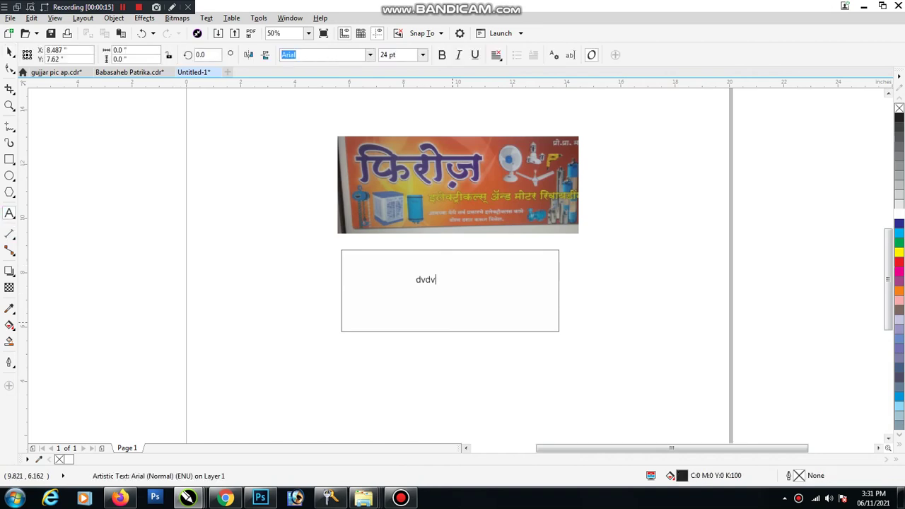
text(df)
key(ctrl+a)
drag(449, 269, 543, 249)
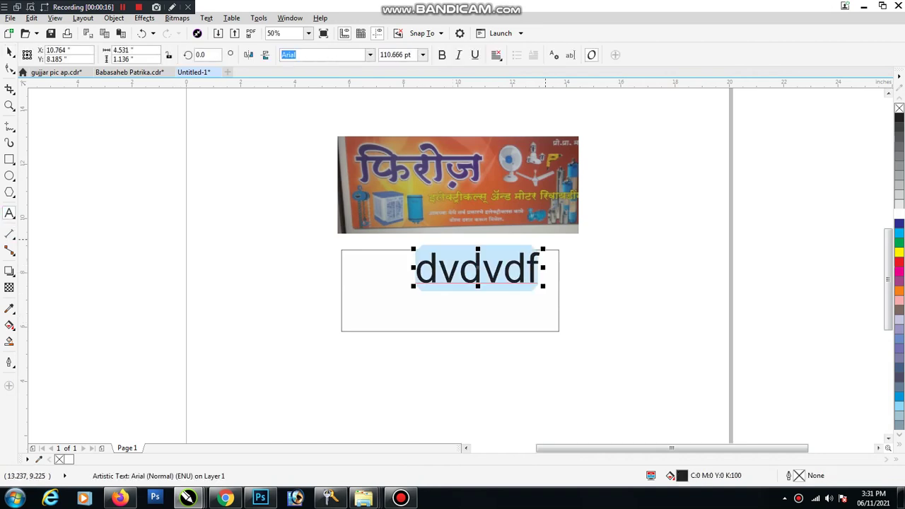
- Change the placeholder text's font to SHREE-DEV7-4619 and replace its content with "फिरोज"
click(369, 55)
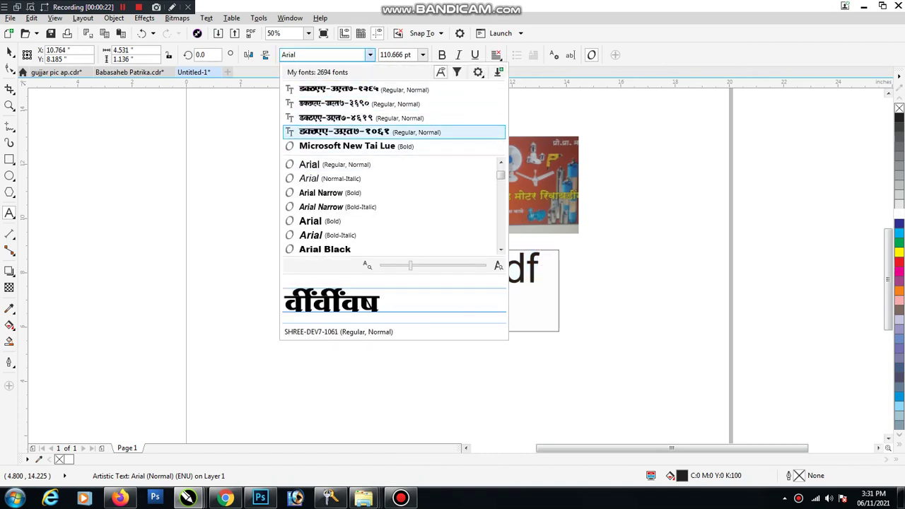
click(361, 118)
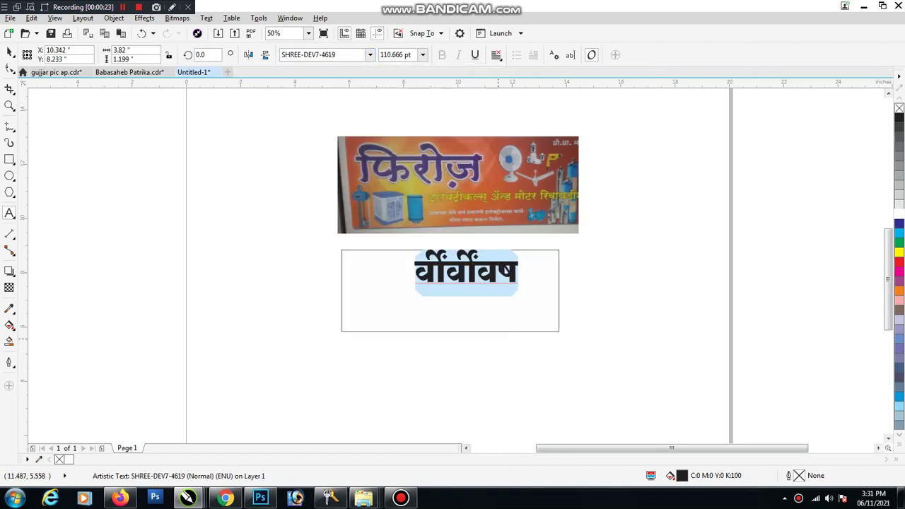
text(फि)
text(रोजग)
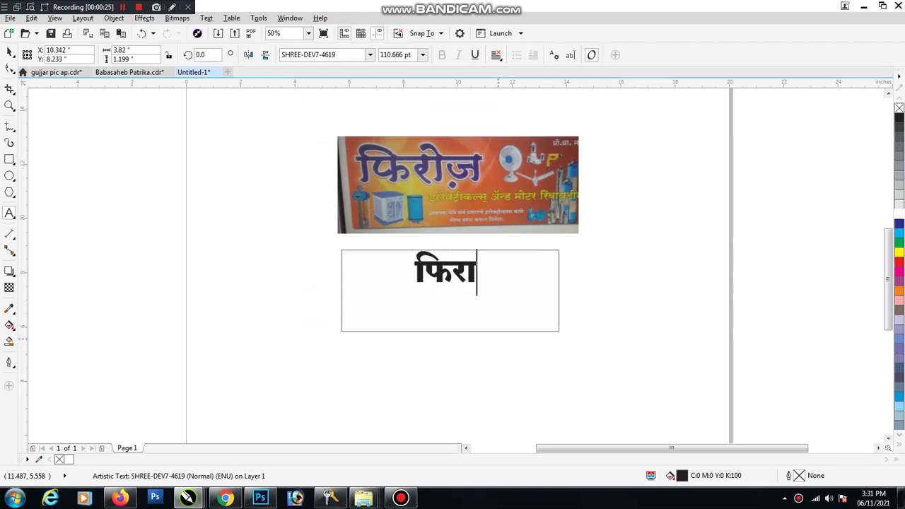
key(BackSpace)
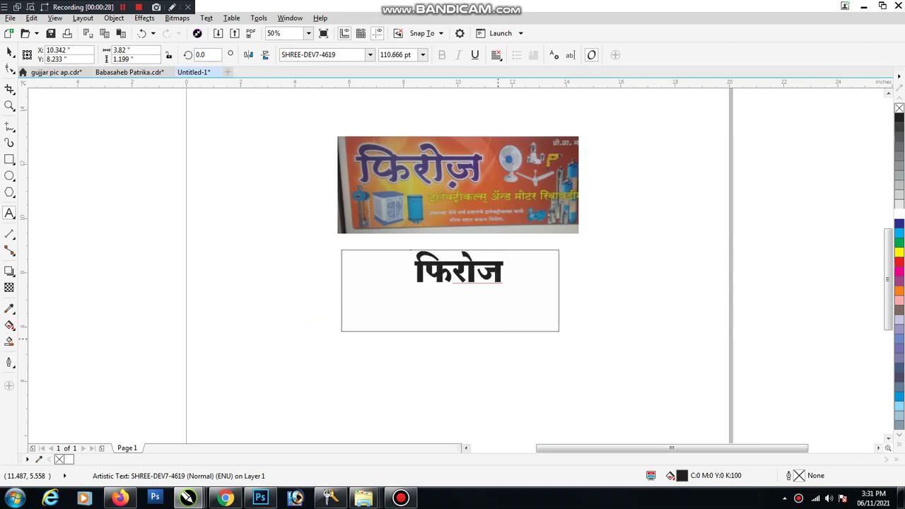
- Move the headline into the rectangle's upper-left area and enlarge it to about 119 pt
click(9, 52)
drag(470, 276, 386, 305)
scroll(415, 282, up, 1)
drag(418, 268, 415, 263)
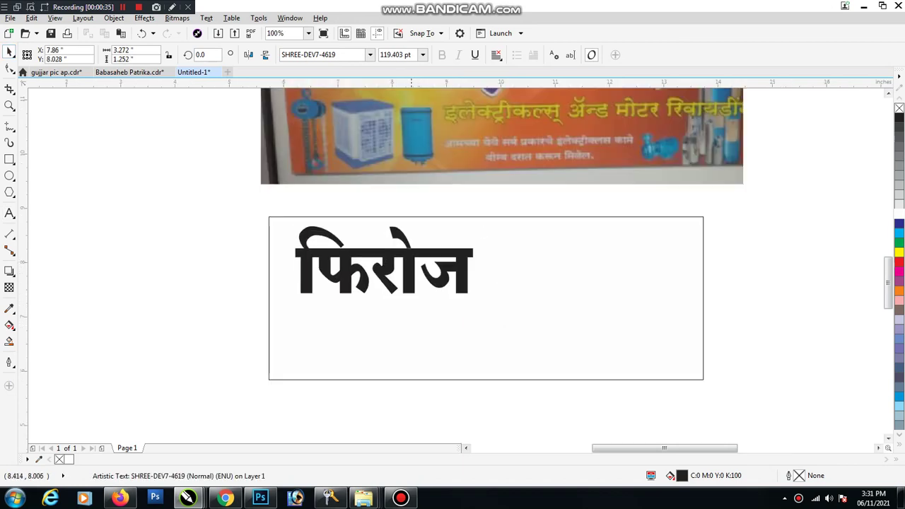
- Set the headline's font to SHREE-DEV7-2317
click(339, 54)
drag(339, 55, 321, 54)
text(2)
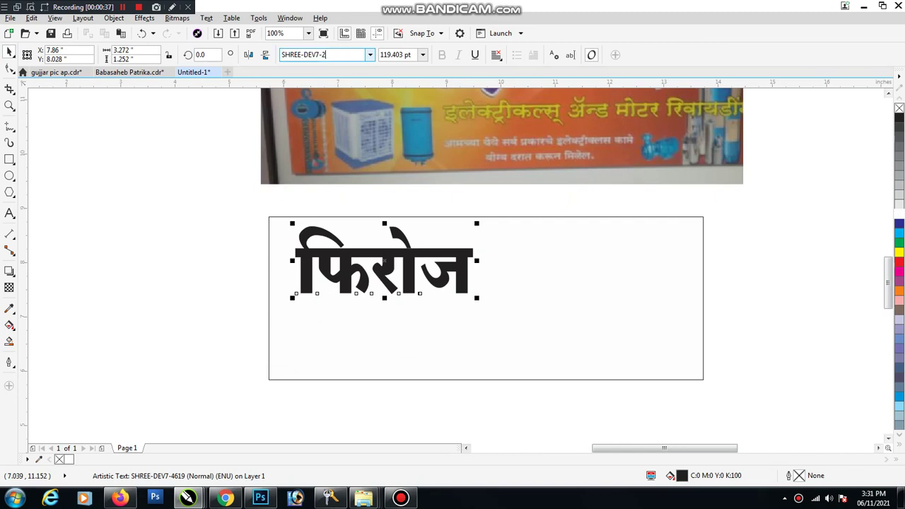
text(317)
key(Return)
scroll(498, 274, down, 1)
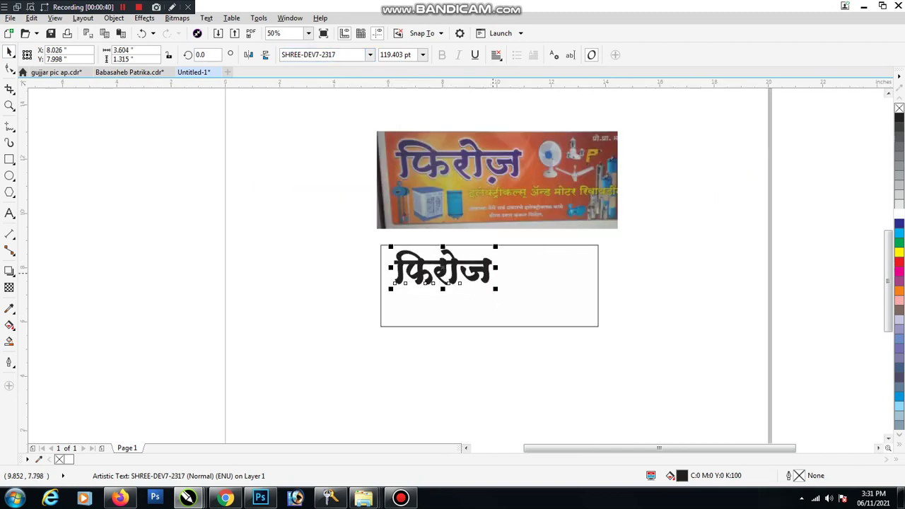
- Duplicate the फिरोज headline just below and to the right of the original
right_click(499, 273)
drag(483, 267, 524, 302)
click(524, 302)
- Replace the duplicated headline's text with "इलेक्ट्रीकल्स मोटर रिवायडींग", leaving a gap after the first word
key(F8)
key(ctrl+a)
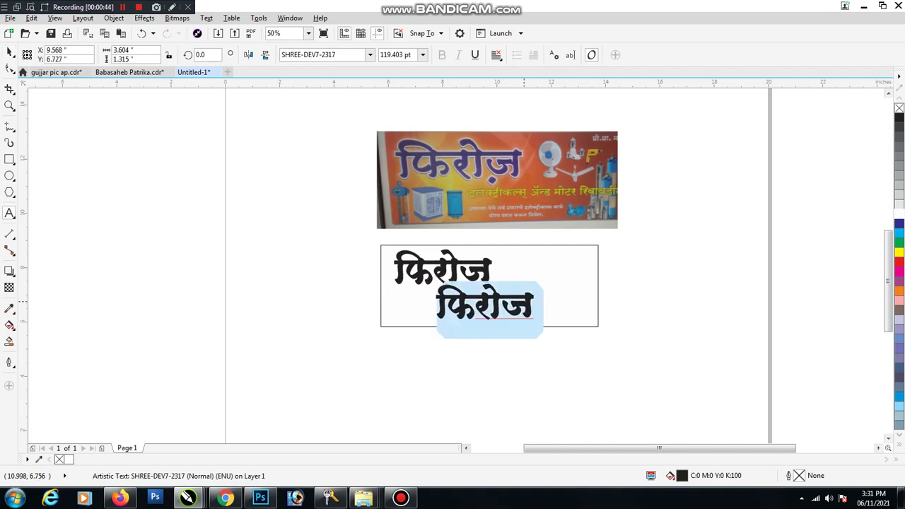
text(इल;)
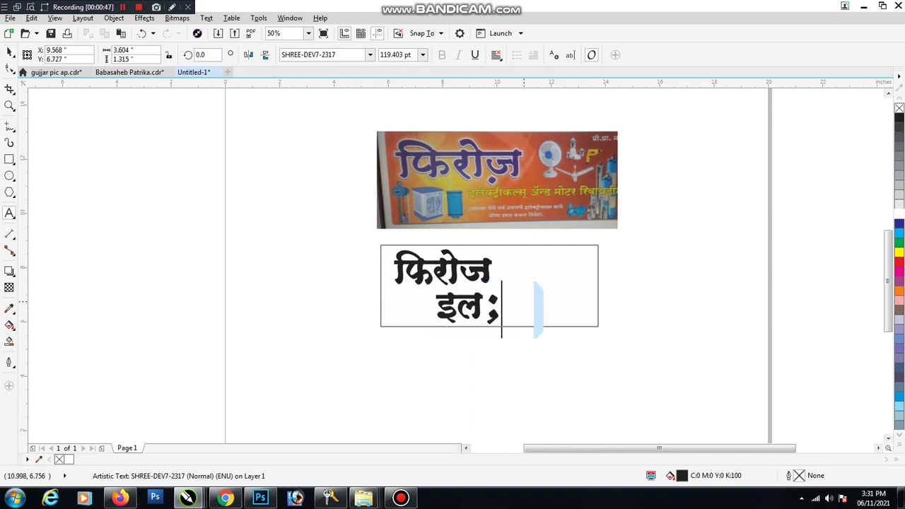
text(क्ट्र)
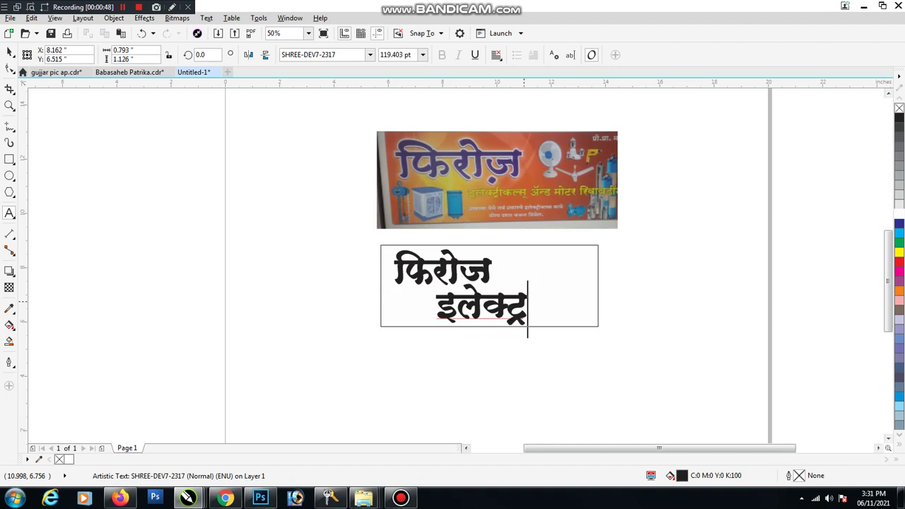
text(ीकल्स)
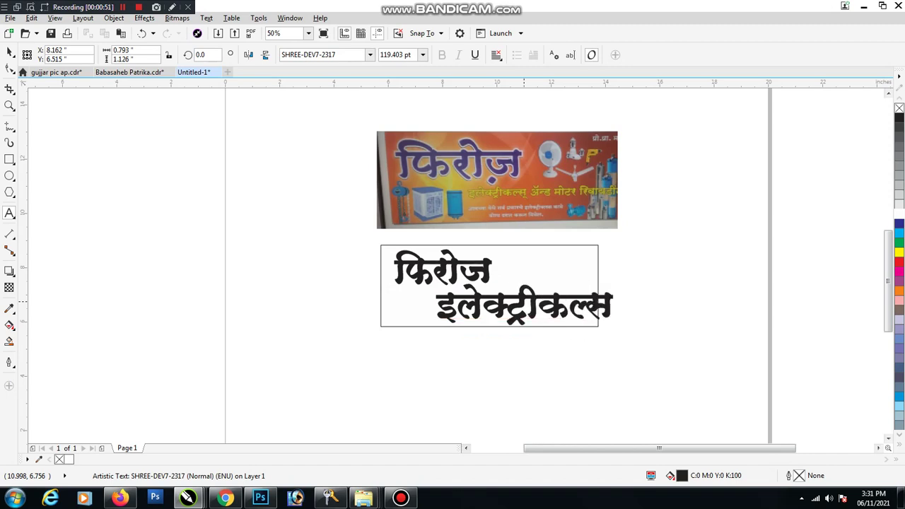
text( मोटा)
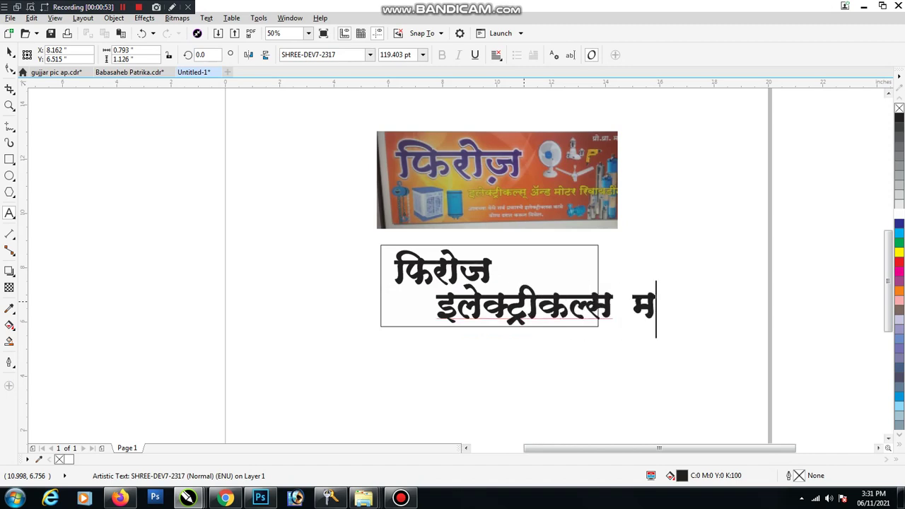
text(र)
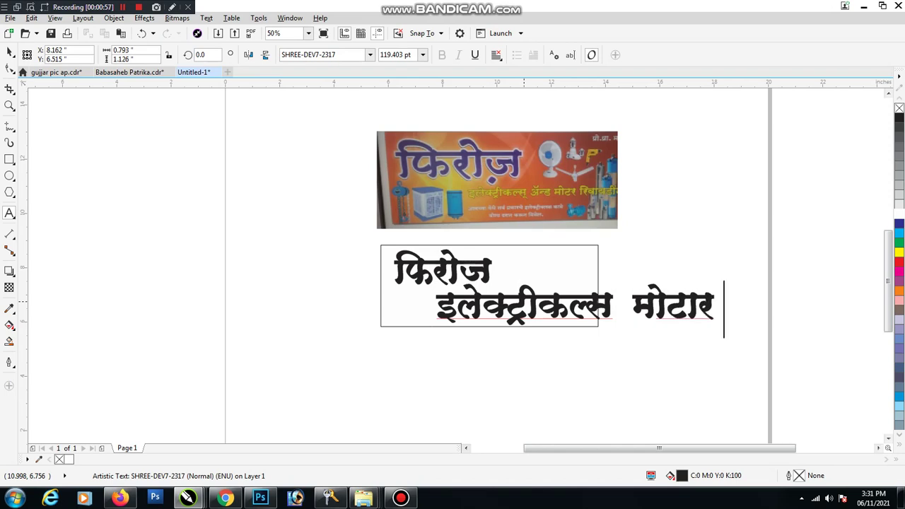
key(BackSpace)
key(BackSpace)
text(र रि)
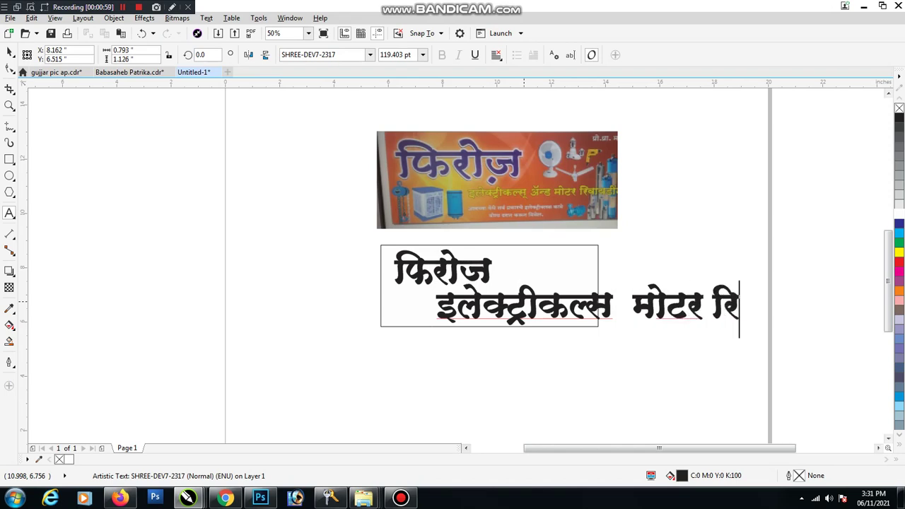
text(वायडी)
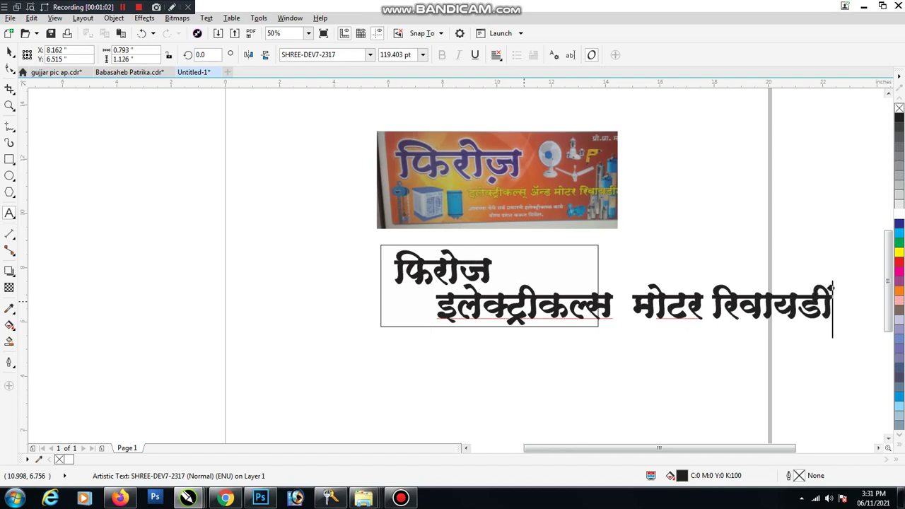
text(ंग)
click(9, 52)
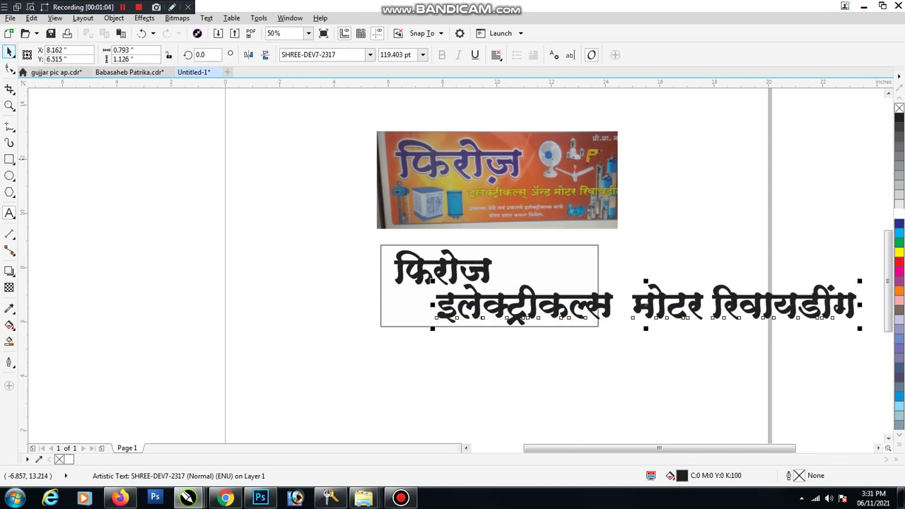
- Resize the second text line to about 74 pt, narrow it, and fit it under the headline inside the rectangle
drag(858, 281, 653, 303)
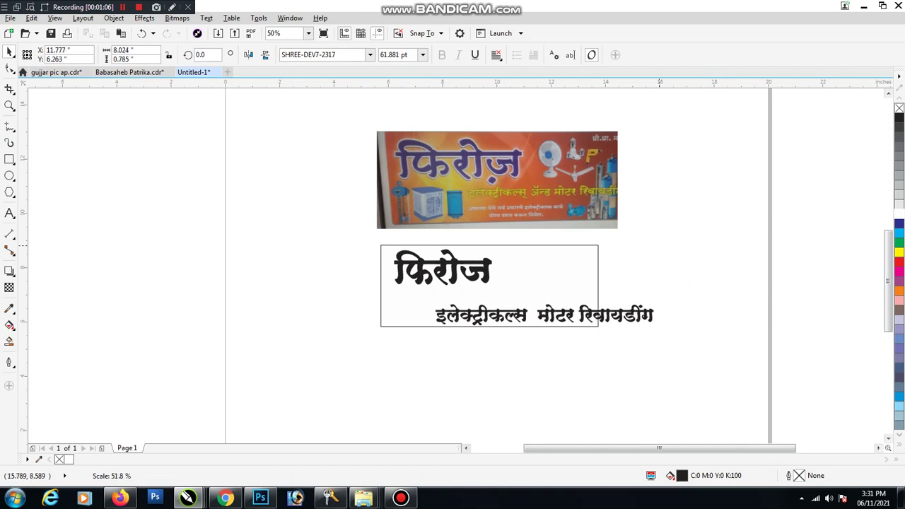
drag(555, 311, 495, 303)
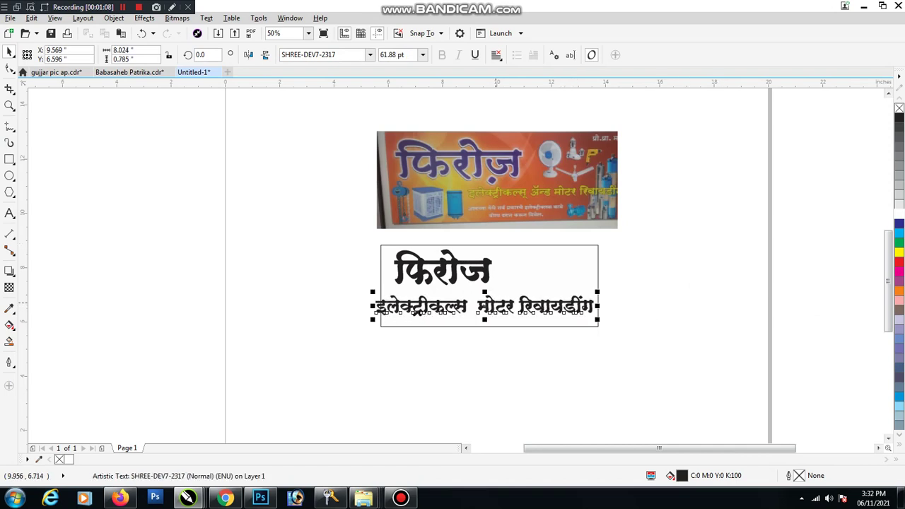
drag(373, 306, 401, 305)
drag(499, 292, 541, 285)
scroll(533, 304, up, 1)
drag(662, 267, 651, 269)
drag(595, 288, 599, 286)
- Widen the gap after इलेक्ट्रीकल्स and stretch the second line leftward to about 7.33 in wide, aligned under the headline
double_click(463, 297)
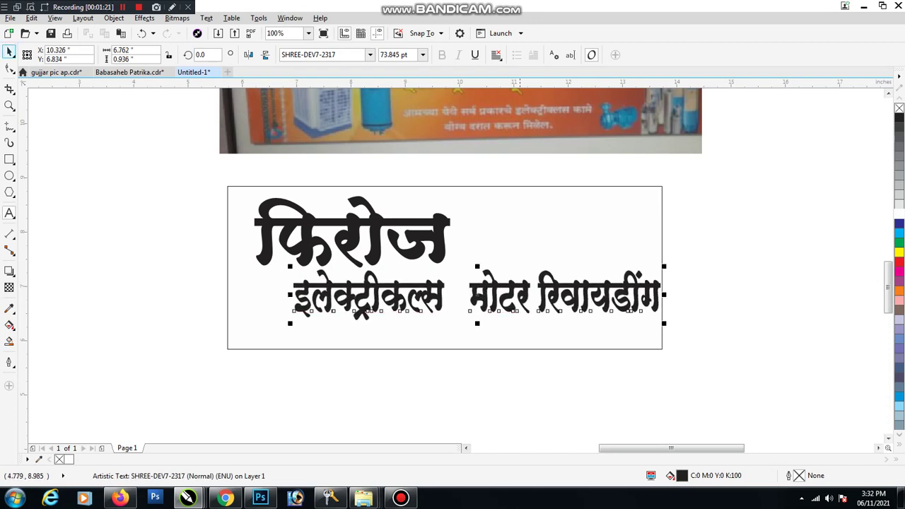
scroll(518, 314, down, 2)
click(540, 246)
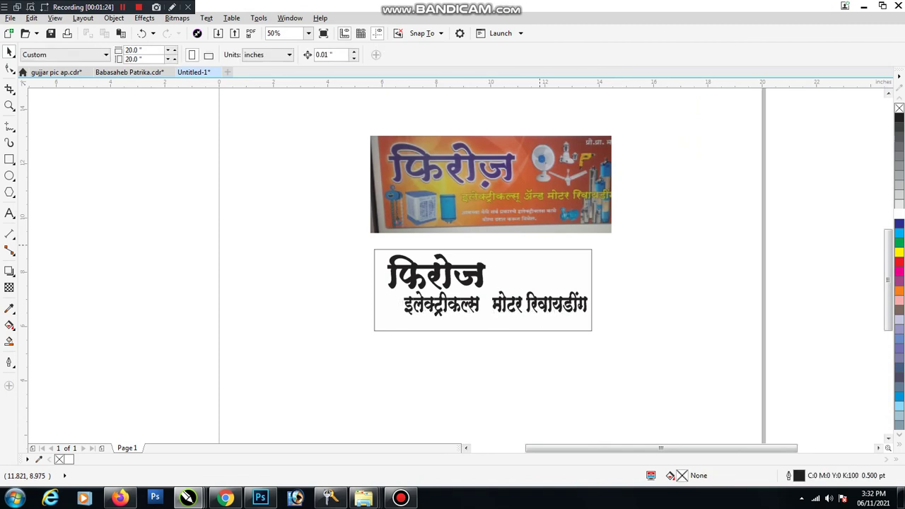
scroll(449, 313, up, 1)
click(458, 309)
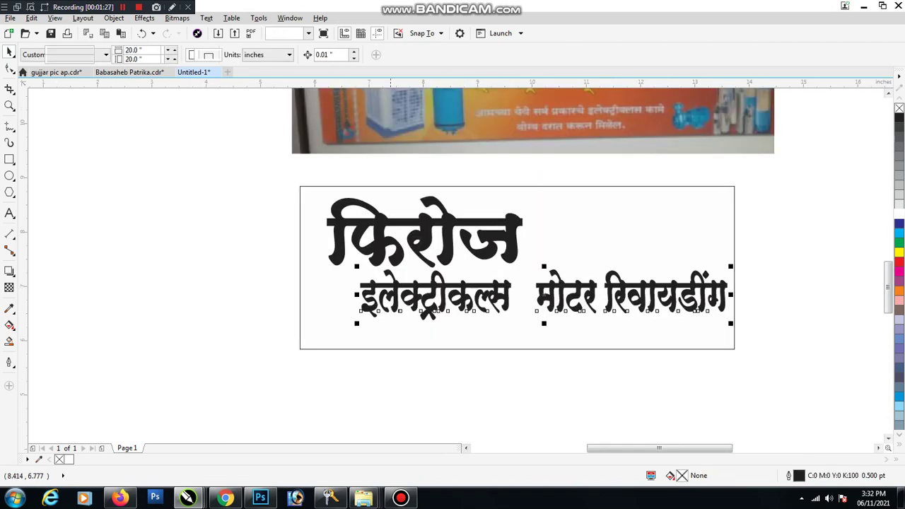
drag(355, 293, 324, 290)
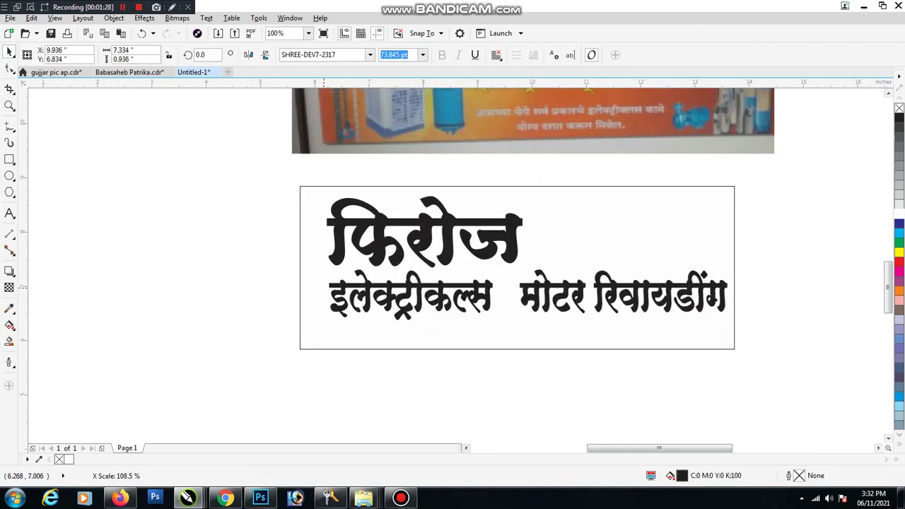
- Draw an upright ellipse about 0.38 by 0.56 in within the gap between इलेक्ट्रीकल्स and मोटर
key(F6)
key(F7)
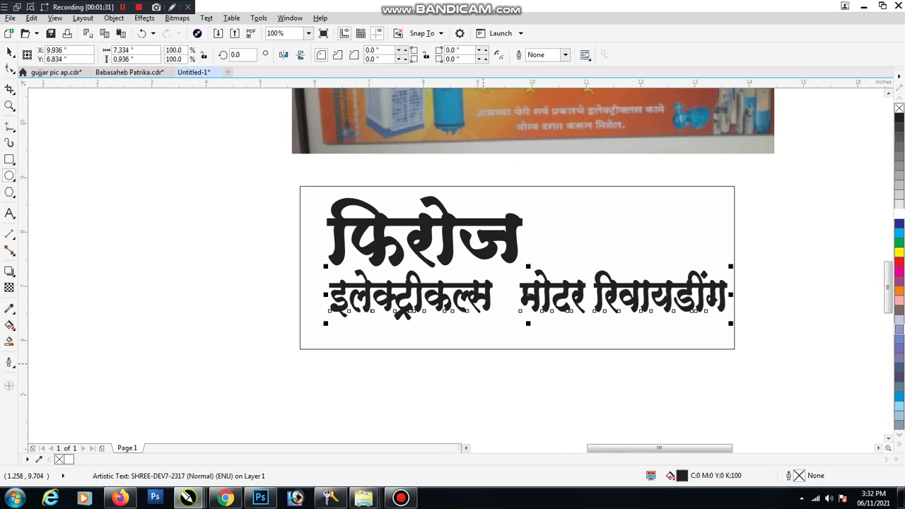
click(508, 289)
scroll(507, 289, up, 1)
drag(484, 270, 531, 335)
scroll(410, 208, down, 2)
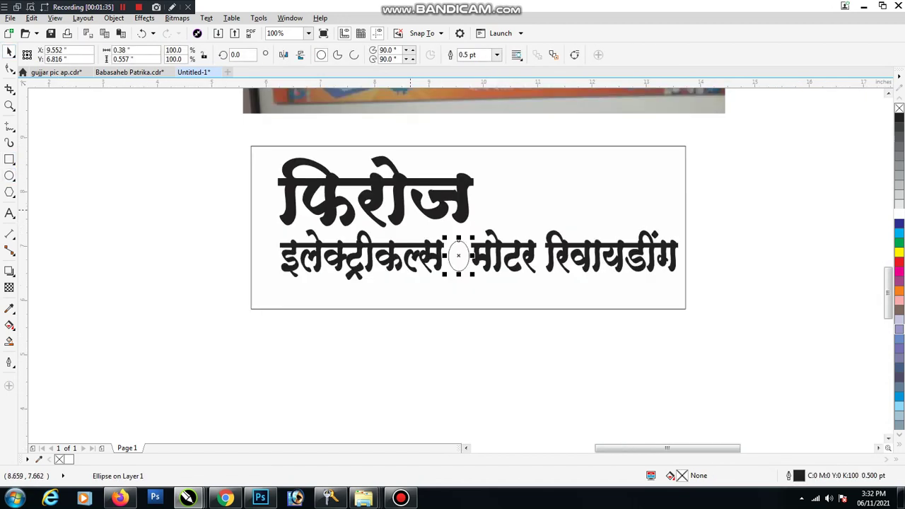
- Duplicate the फिरोज headline at the rectangle's lower edge, below the second line
click(382, 181)
drag(381, 182, 510, 331)
right_click(510, 331)
double_click(510, 332)
- Set the lower headline copy's font to Lucida Sans Typewriter and replace its text with "&"
key(ctrl+a)
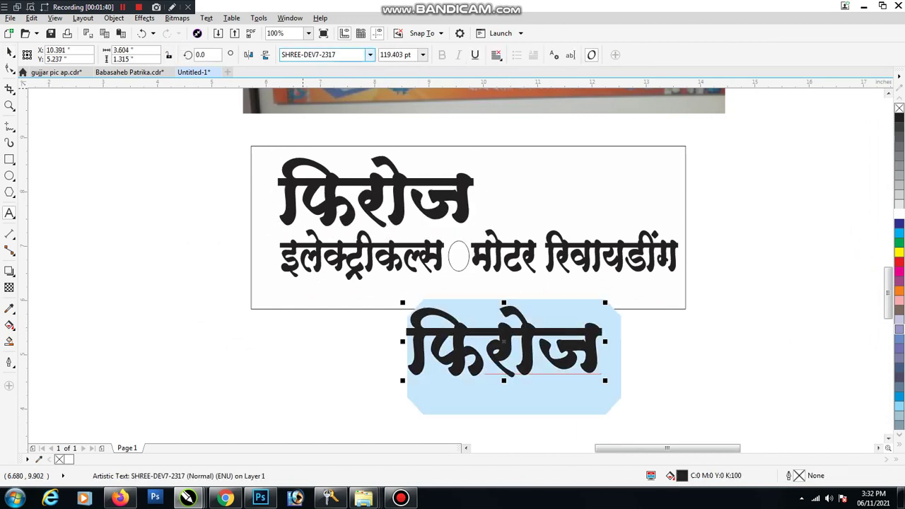
click(369, 54)
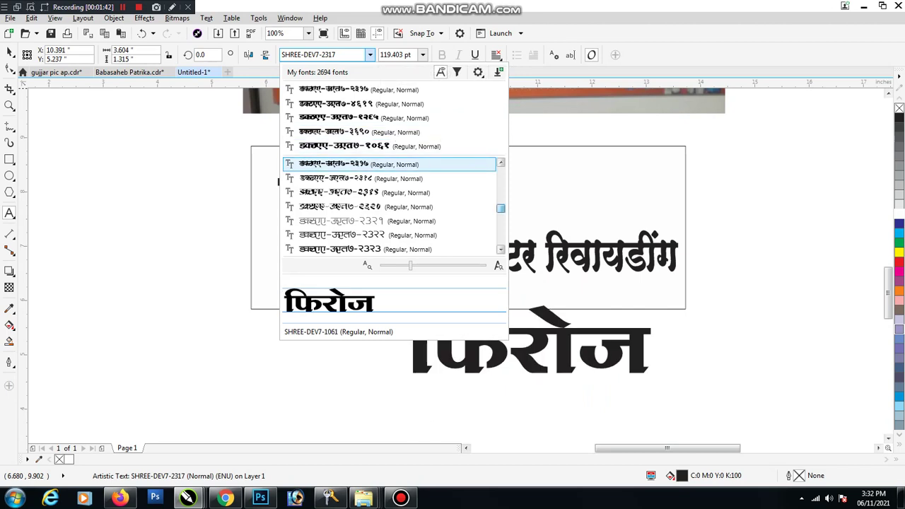
drag(501, 208, 501, 191)
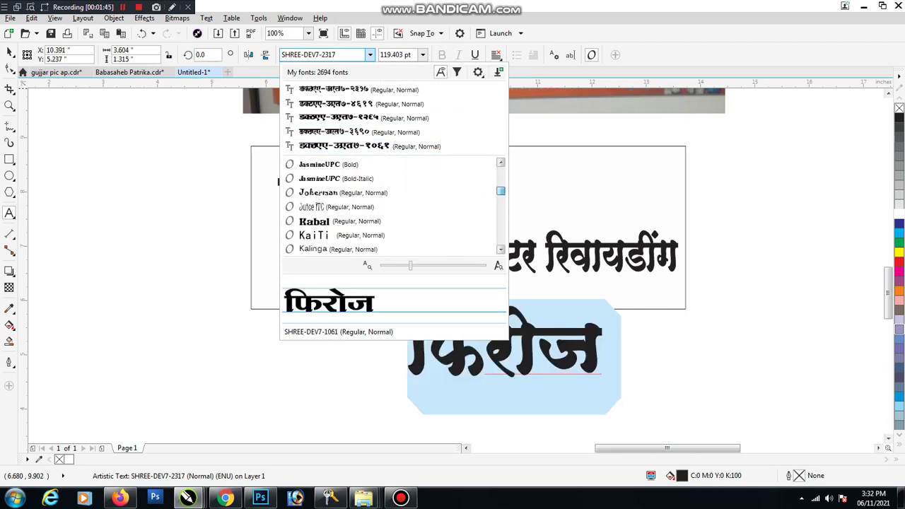
scroll(392, 205, down, 5)
click(368, 206)
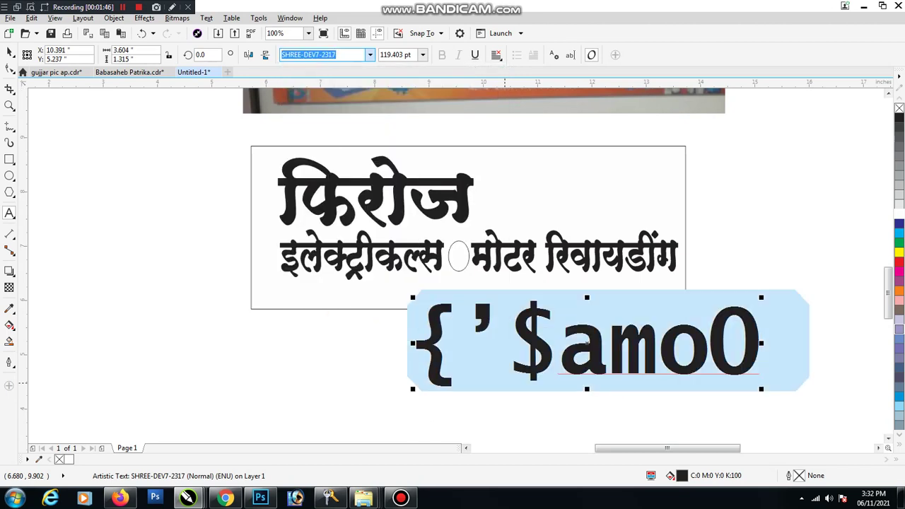
text(&)
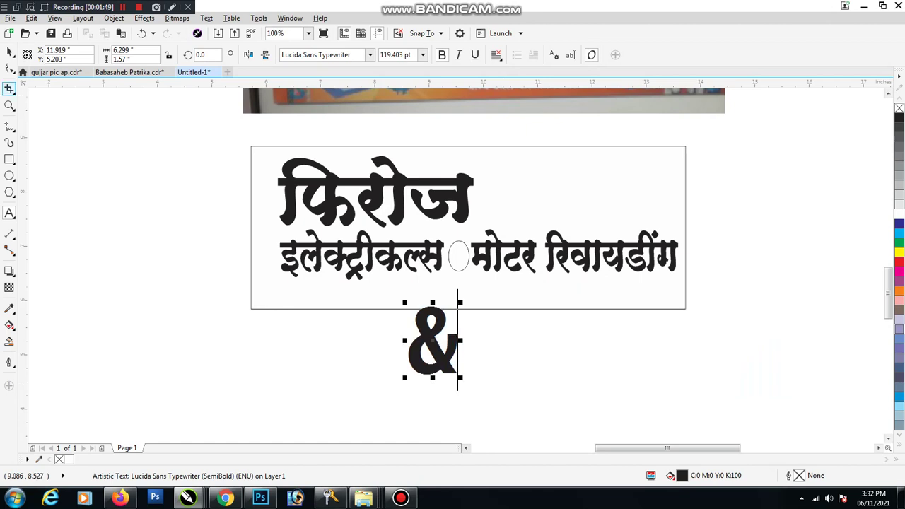
- Shrink the ampersand to about 30 pt and centre it inside the small ellipse
click(9, 52)
key(space)
drag(406, 372, 455, 262)
scroll(458, 256, up, 2)
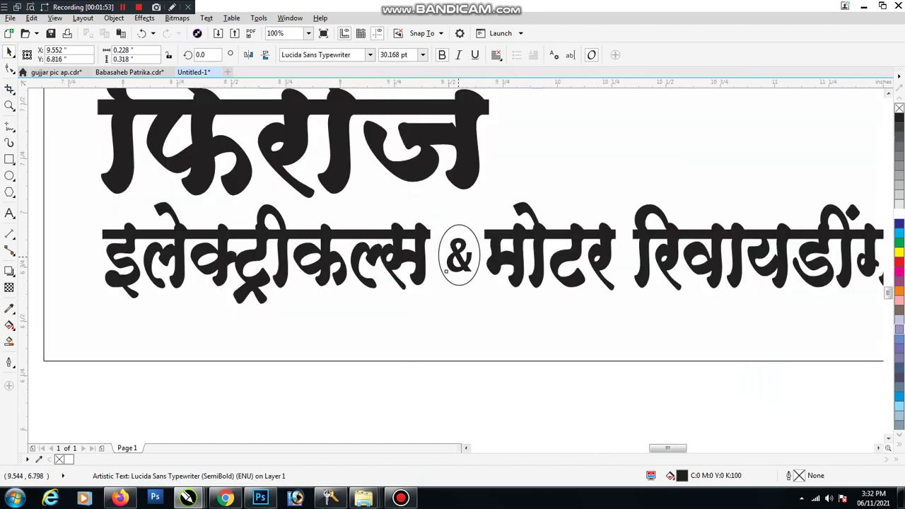
scroll(463, 274, down, 2)
key(Escape)
scroll(463, 280, down, 3)
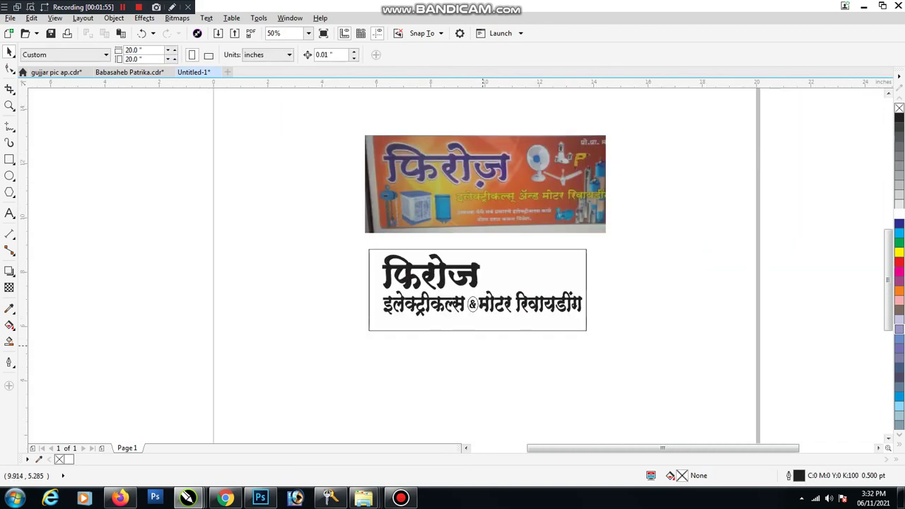
- Duplicate the इलेक्ट्रीकल्स मोटर रिवायडींग text line at the banner rectangle's lower edge
scroll(466, 303, up, 3)
click(484, 317)
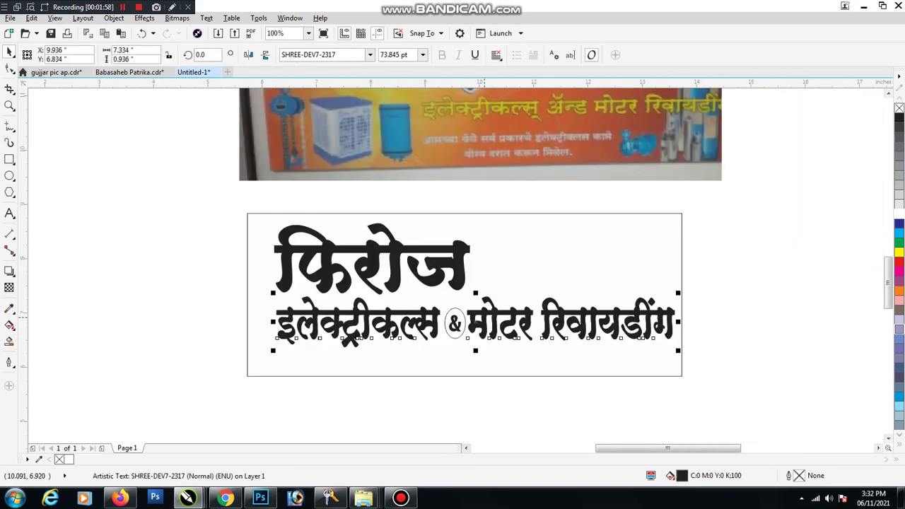
drag(485, 317, 510, 376)
right_click(511, 376)
- Replace the lower line copy's text with "आमच्या येथे सर्व प्रकारचे"
key(F8)
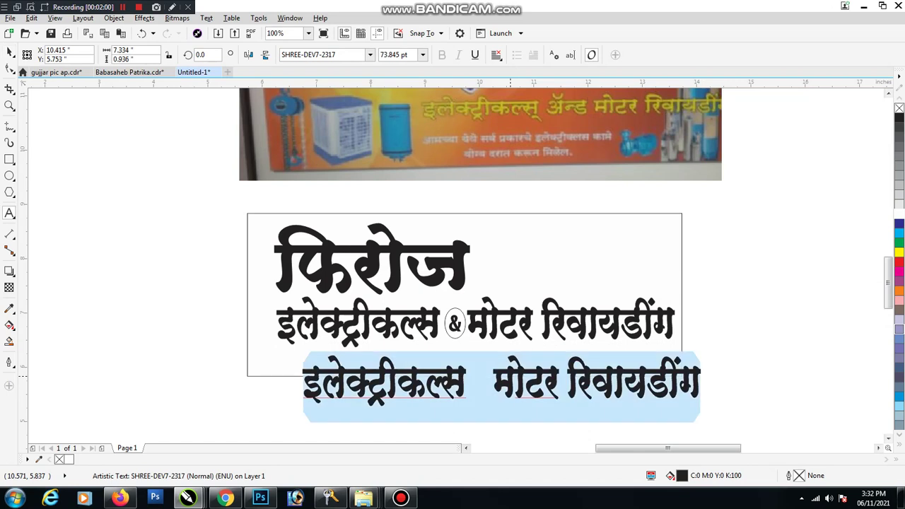
text(ज्ञिर)
key(ctrl+a)
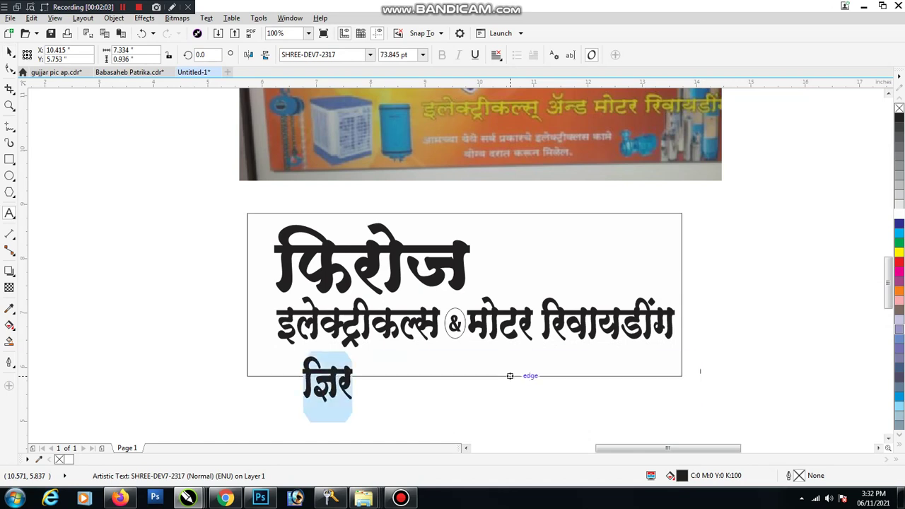
key(Delete)
text(आम)
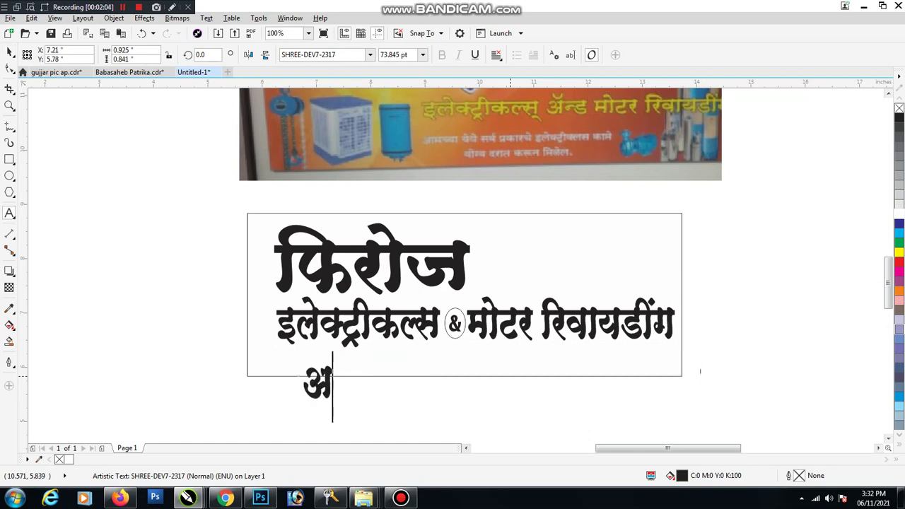
text(च्याकडे)
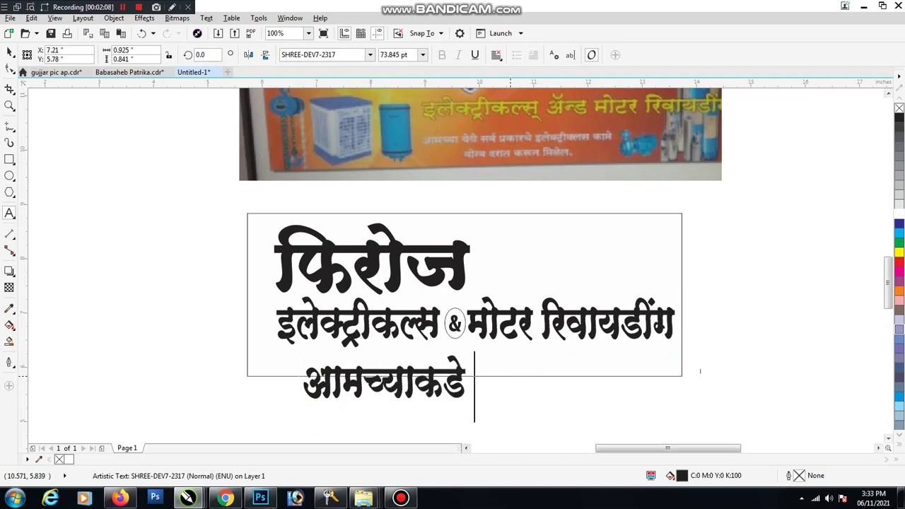
key(BackSpace)
key(BackSpace)
key(BackSpace)
text(ये)
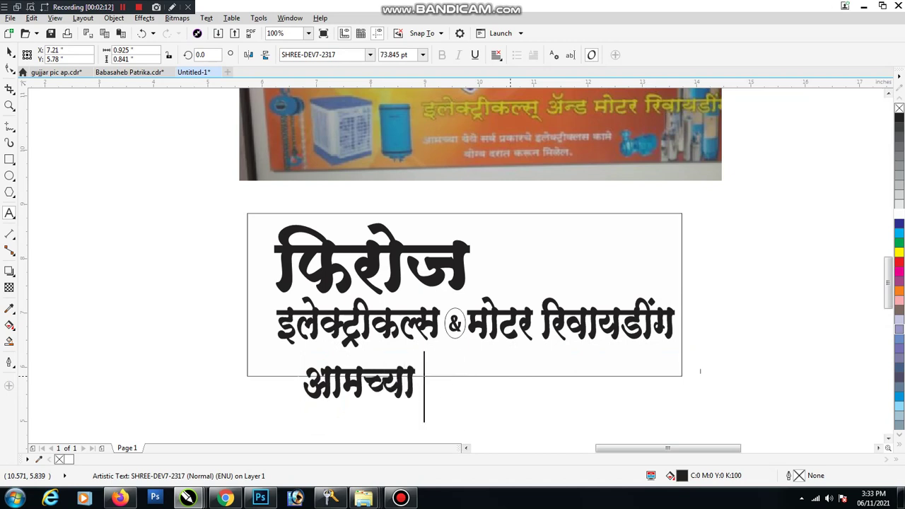
text(थे )
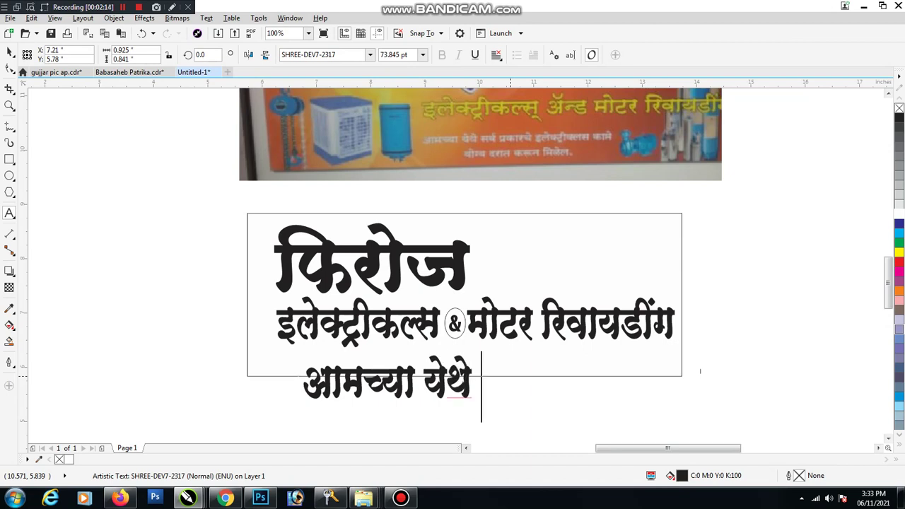
text(सर्व )
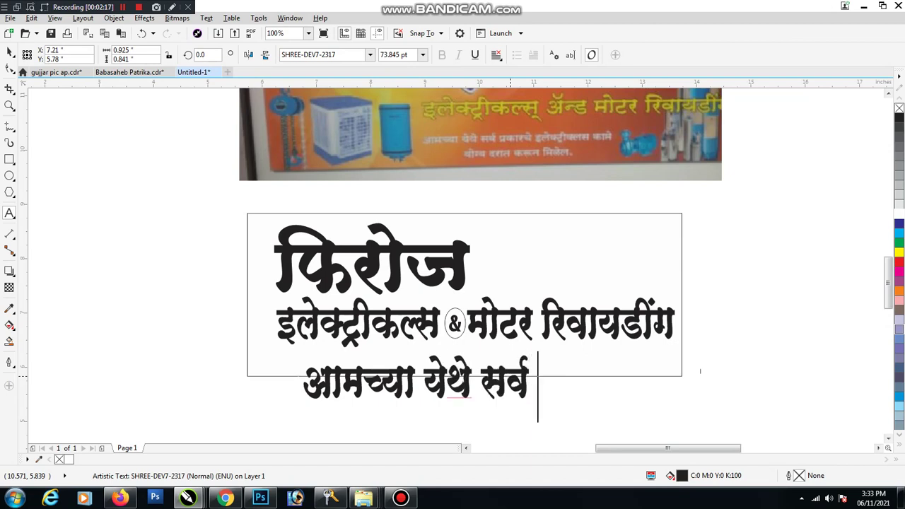
text(प्रकारज)
key(BackSpace)
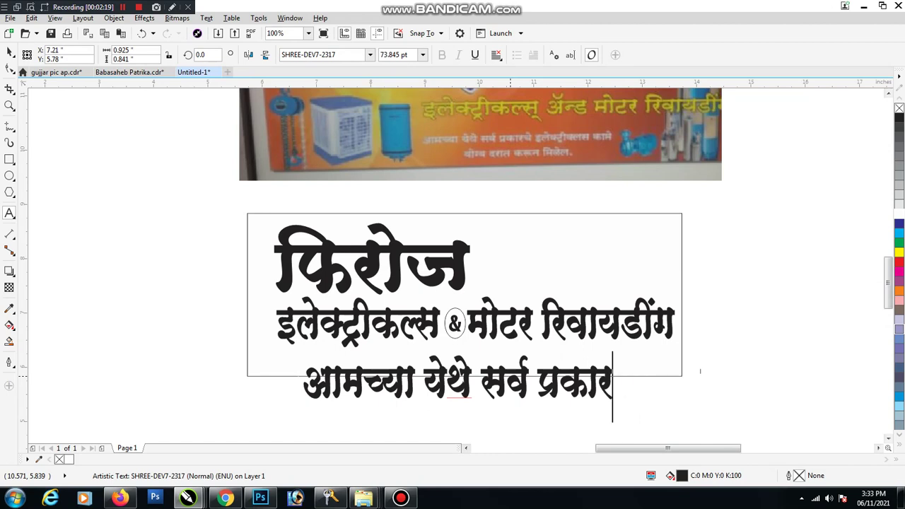
text(चे)
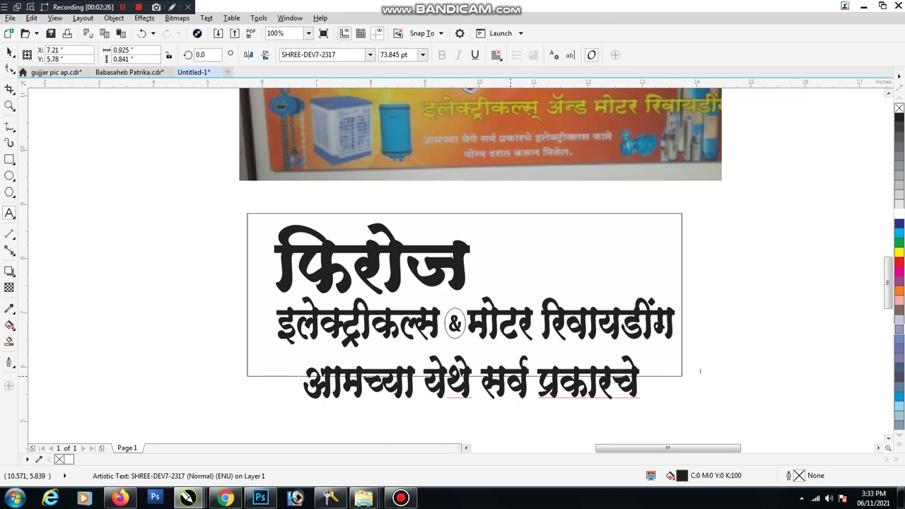
- Continue the lower line with "इलेक्ट्रीकल्स कामे योग्य दरात करुन मिळेल"
text(इले)
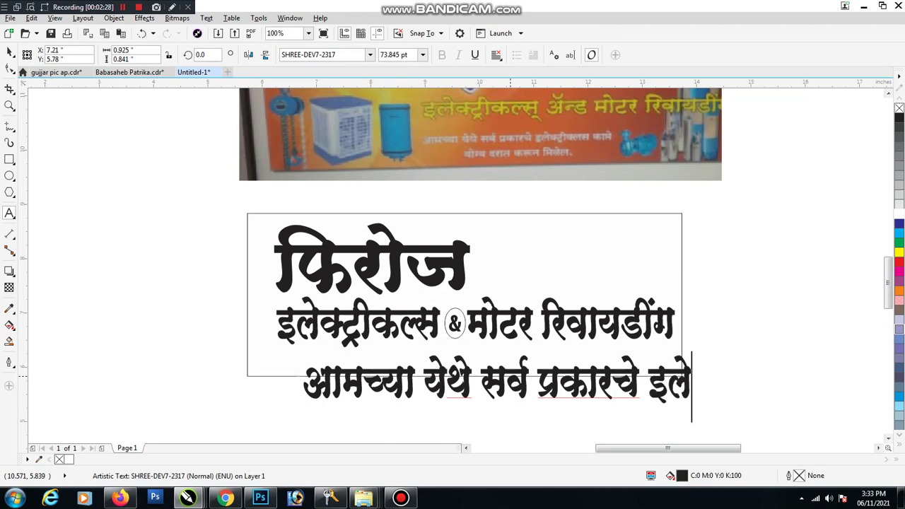
text(क्ट)
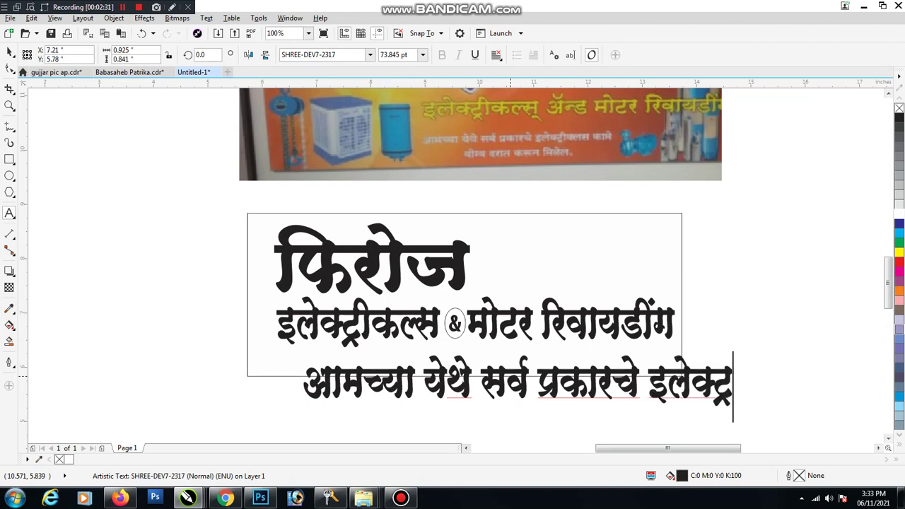
text(्रीकल्)
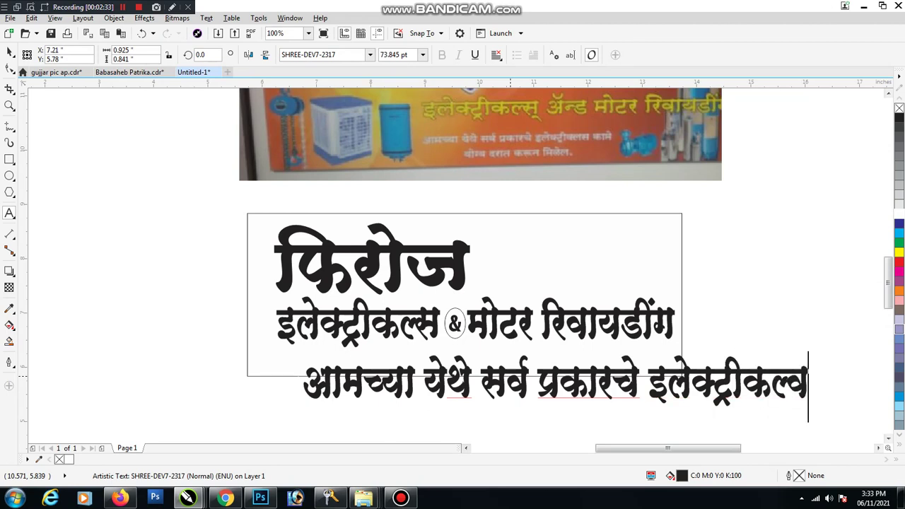
key(BackSpace)
text(्स क)
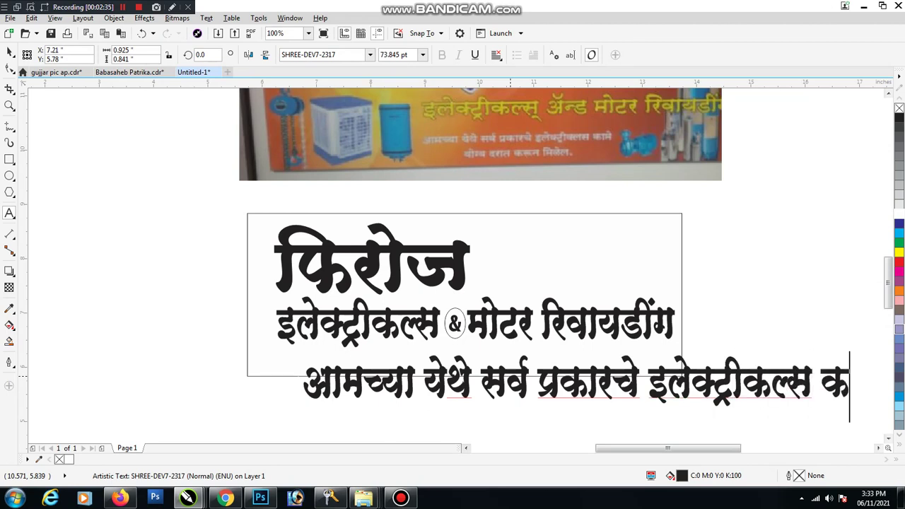
text(ामे करुद)
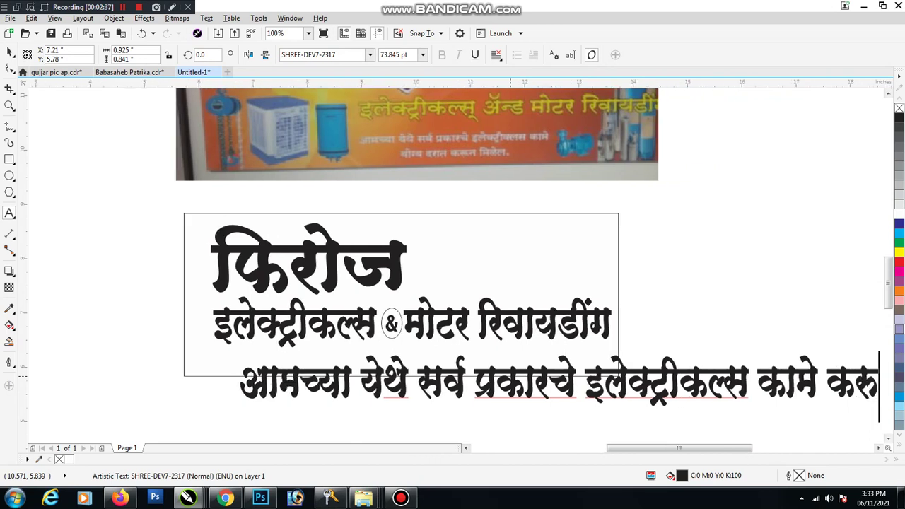
key(BackSpace)
key(BackSpace)
key(BackSpace)
key(BackSpace)
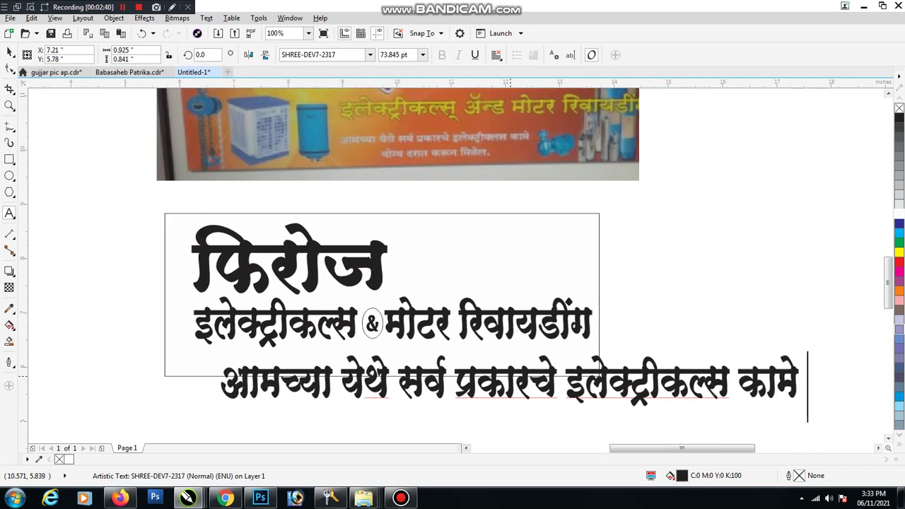
text(योग्य)
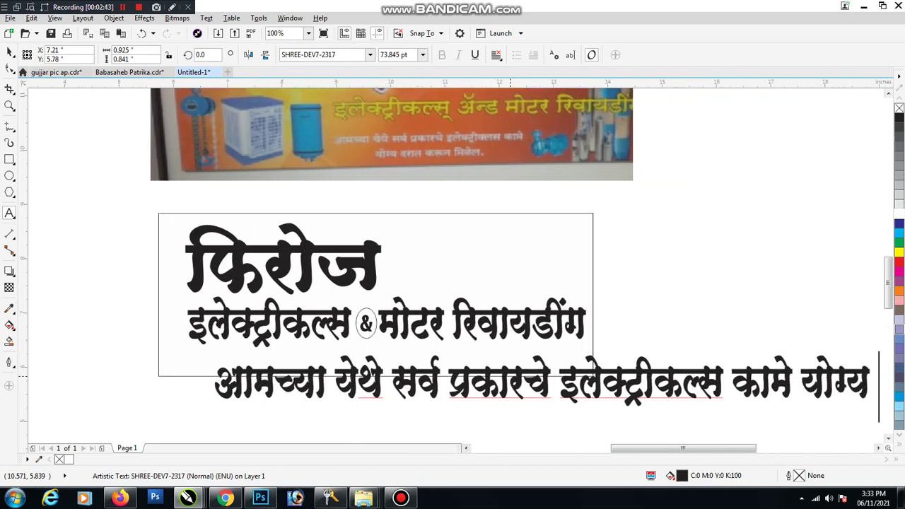
text( दरा)
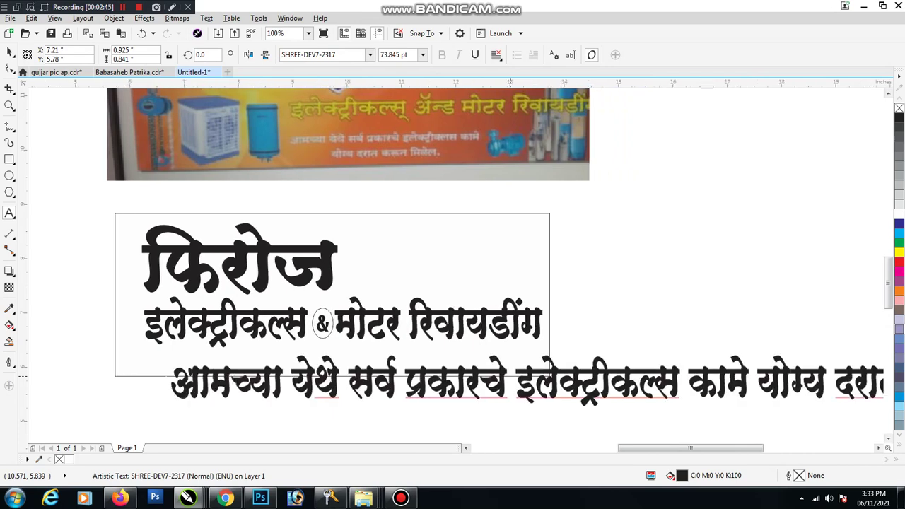
text(त करुन मिळेल)
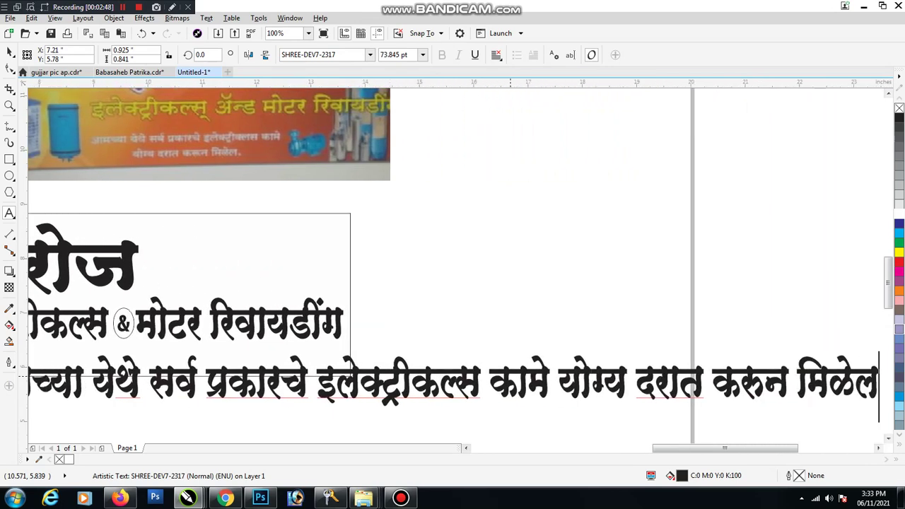
- Set the lower service line's font to SHREE-DEV7-5032
key(ctrl+space)
double_click(347, 55)
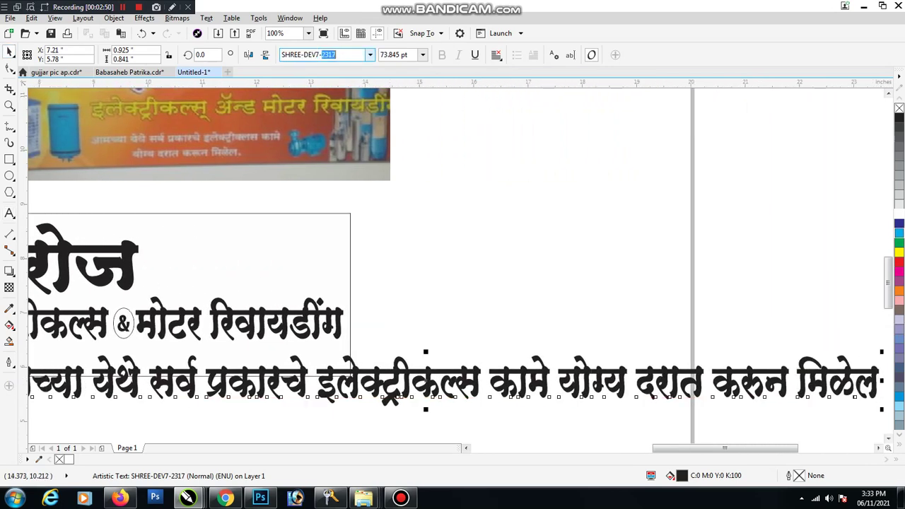
text(5032)
key(Return)
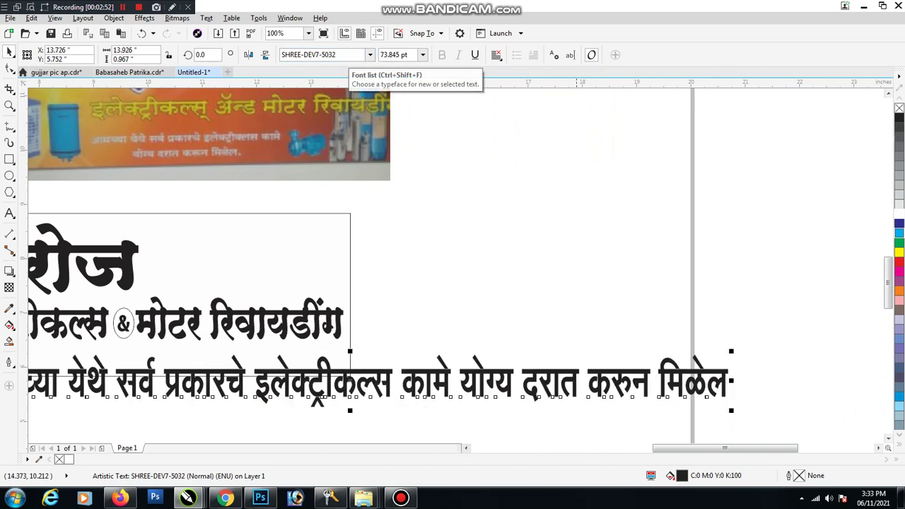
- Shrink the service line to about 28 pt and place it inside the rectangle, left-aligned beneath the second line
key(F3)
drag(673, 311, 510, 323)
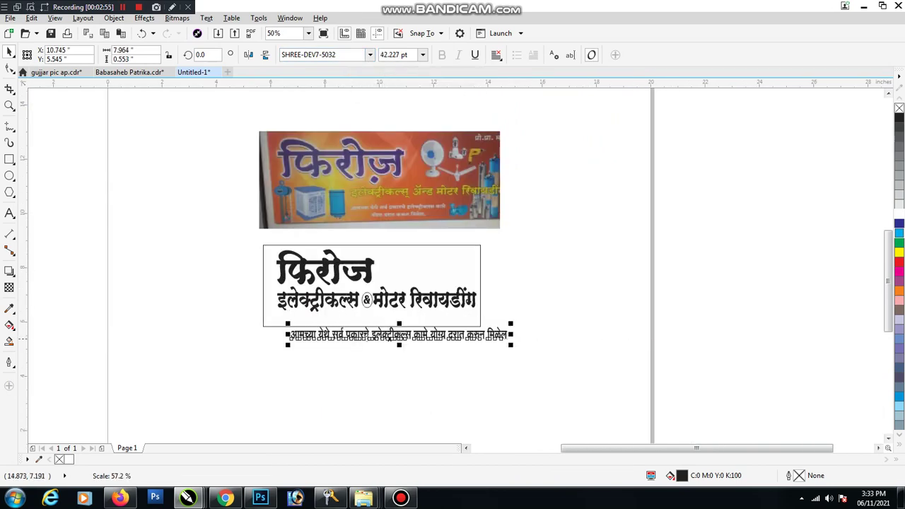
scroll(390, 338, up, 2)
drag(415, 354, 415, 346)
drag(634, 316, 612, 318)
drag(515, 331, 470, 299)
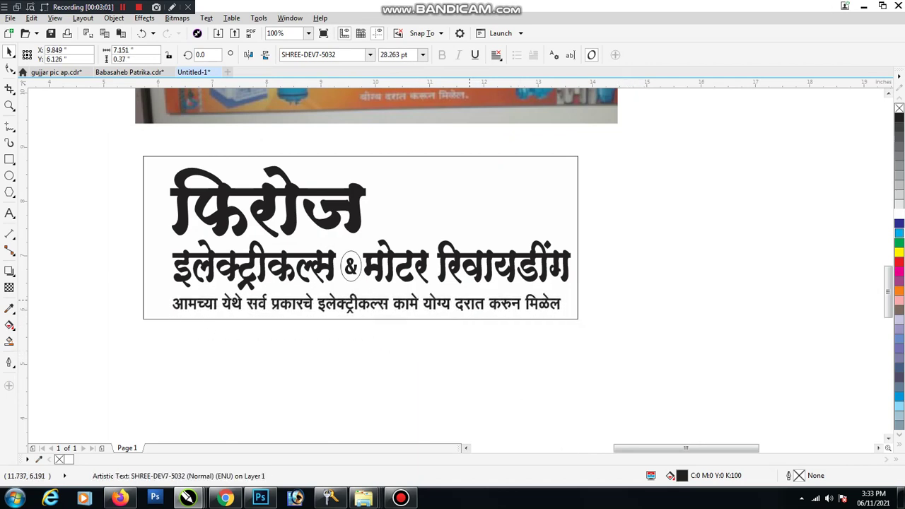
click(453, 333)
scroll(452, 333, down, 1)
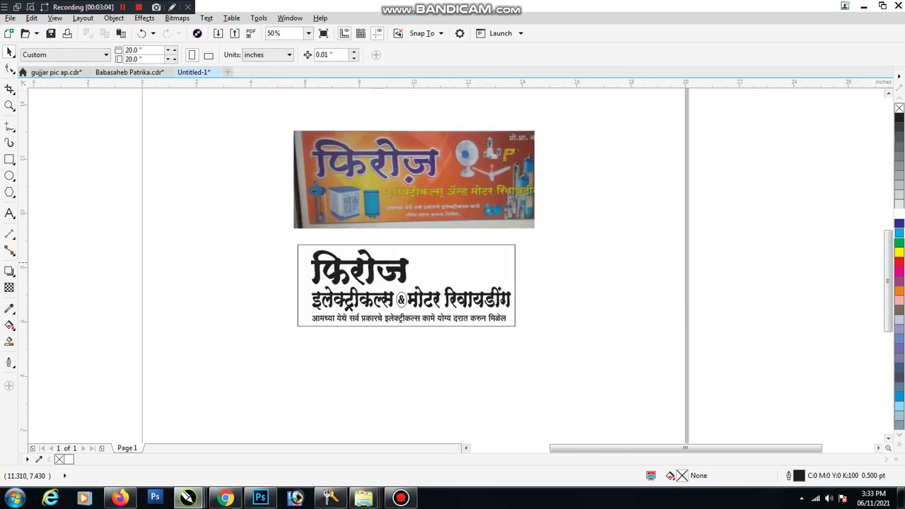
- Draw a rectangle about 7.69 by 0.45 in around the service line, centred across the banner rectangle
scroll(430, 269, up, 1)
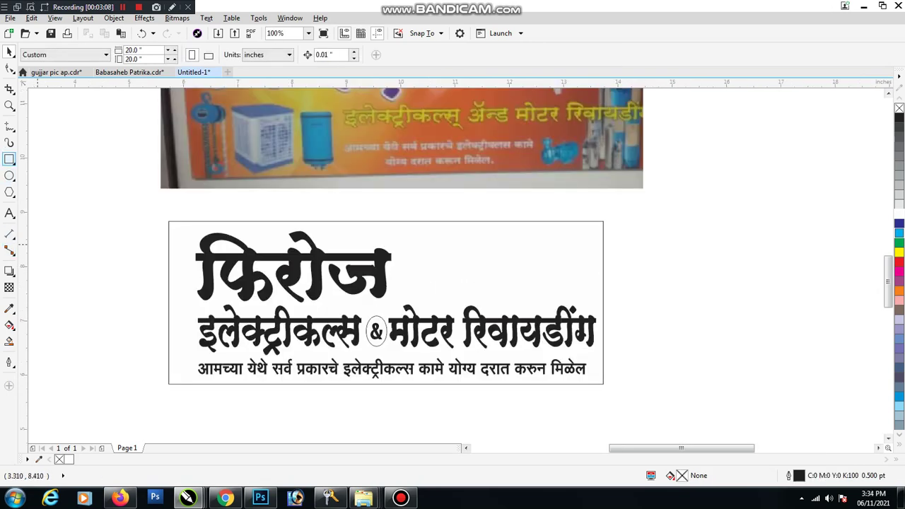
drag(175, 357, 594, 378)
scroll(389, 365, up, 2)
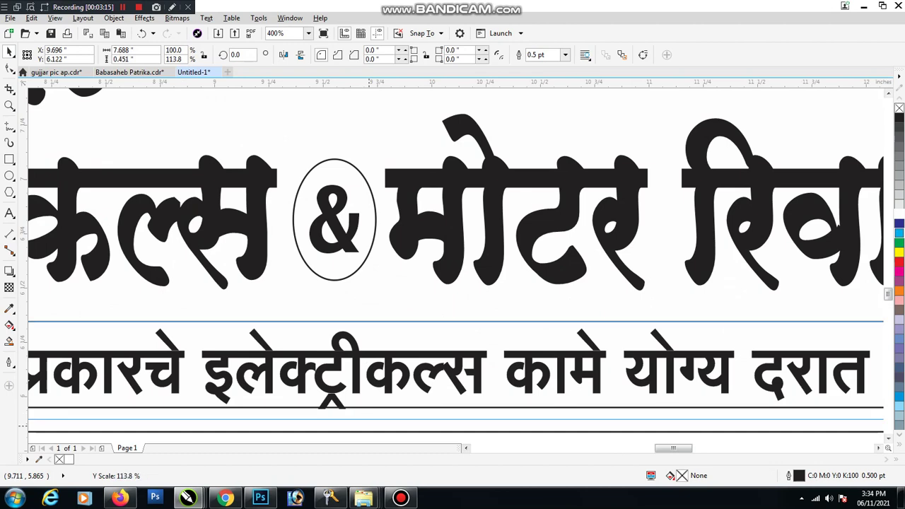
scroll(375, 371, down, 2)
key(Up)
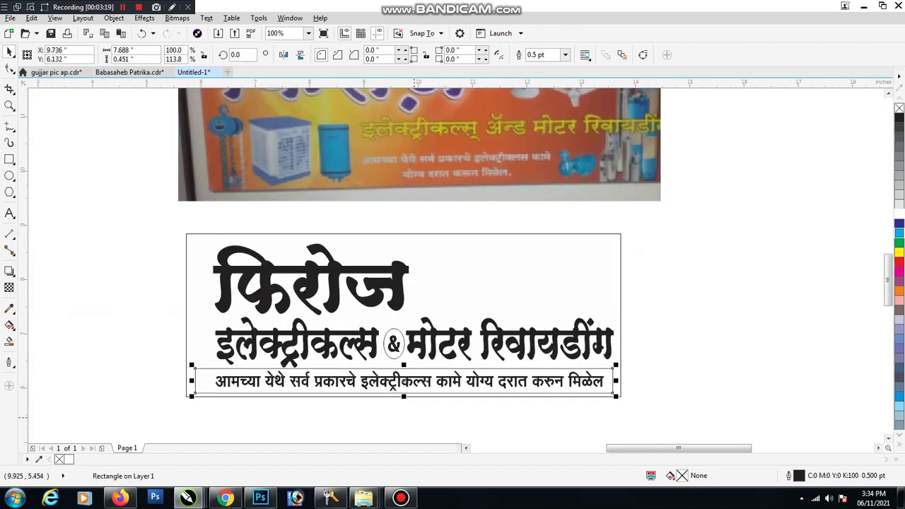
click(414, 417)
scroll(393, 386, up, 2)
click(397, 350)
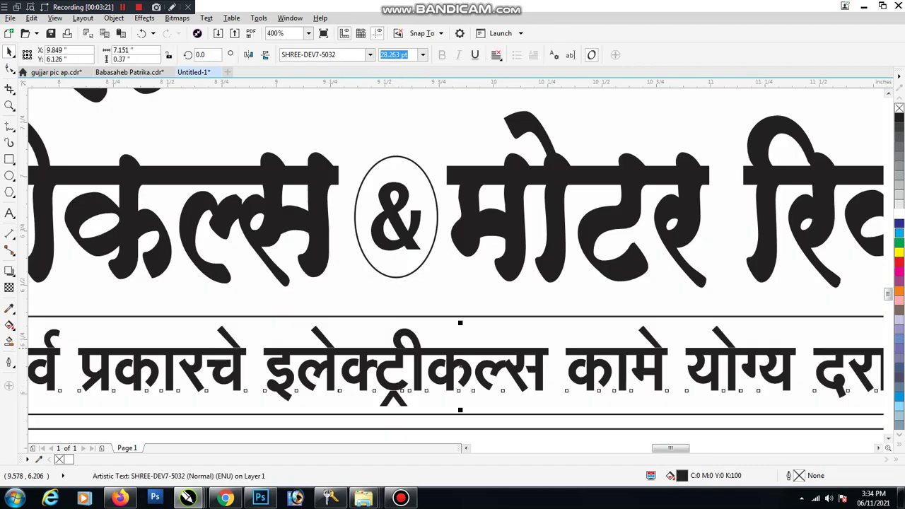
scroll(400, 396, down, 3)
key(Escape)
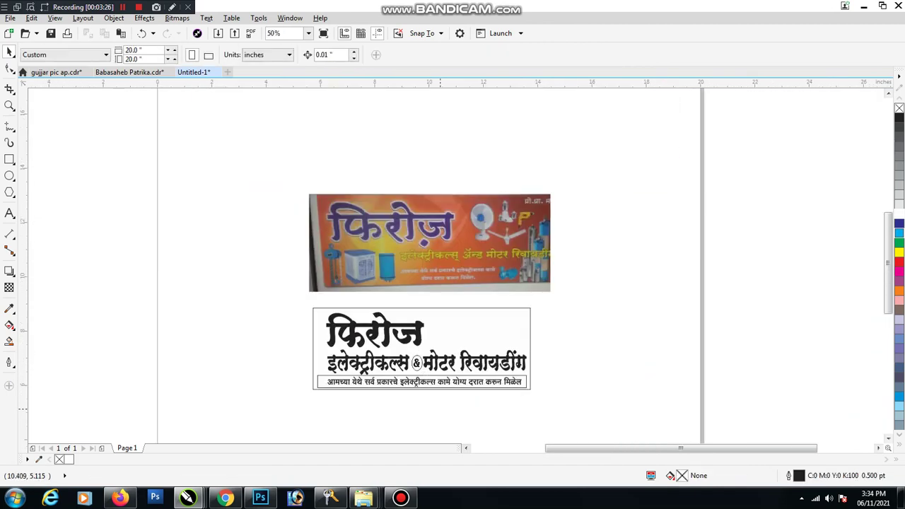
- Start saving the drawing and browse to folder 06 within 11 November
key(ctrl+s)
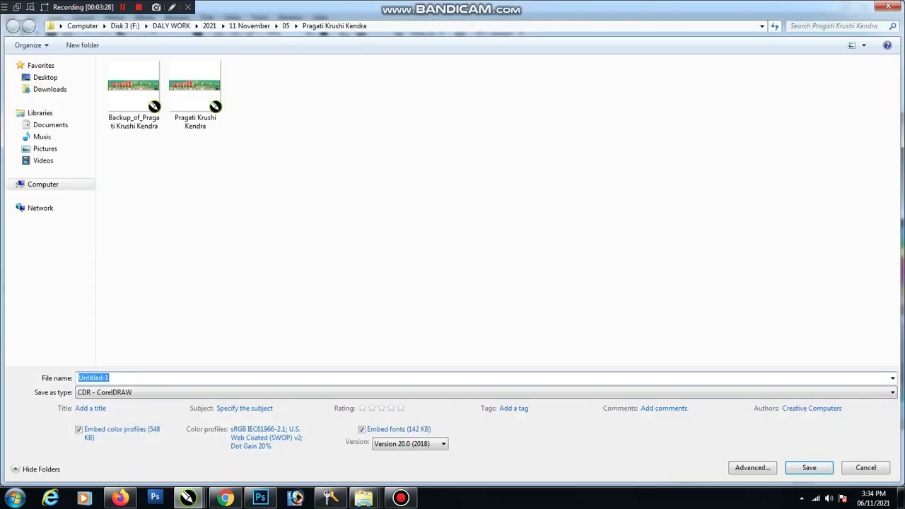
click(286, 26)
click(249, 25)
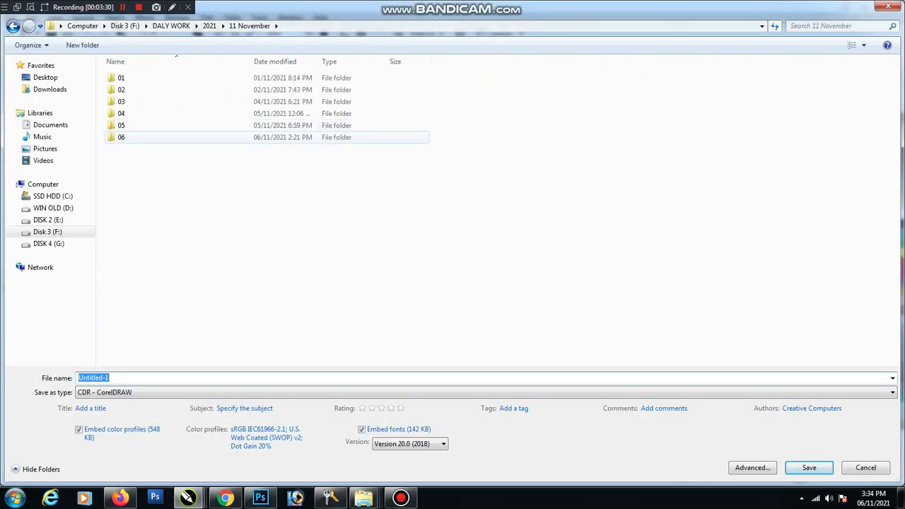
double_click(122, 137)
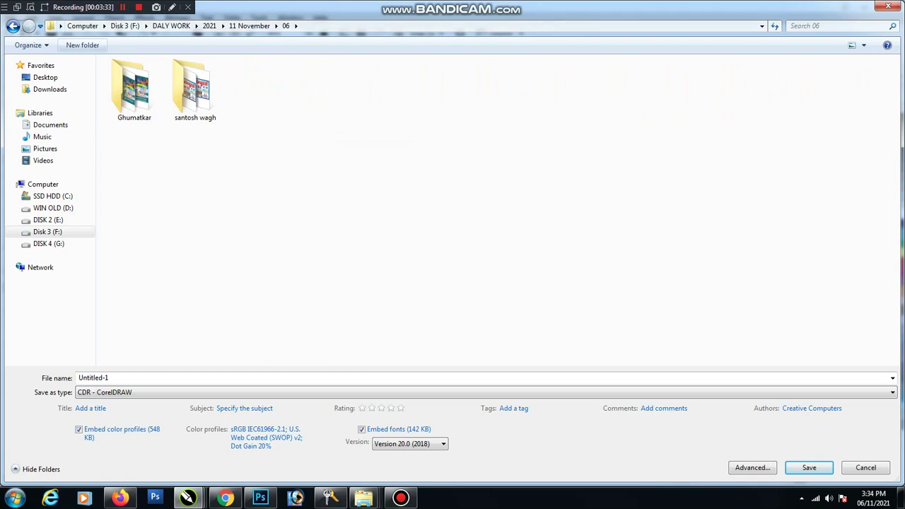
- Create a new folder named after the client inside folder 06 and open it
click(82, 45)
text(Y)
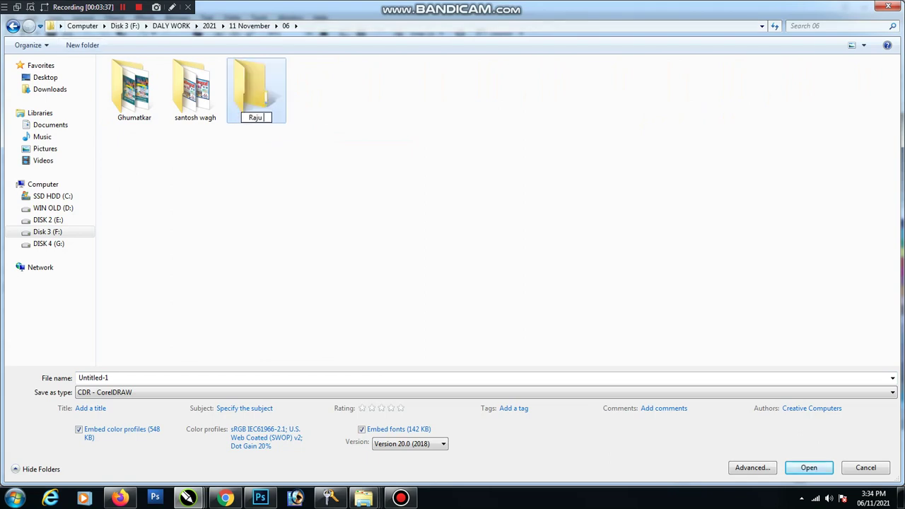
text(aju Mama)
key(Return)
key(Return)
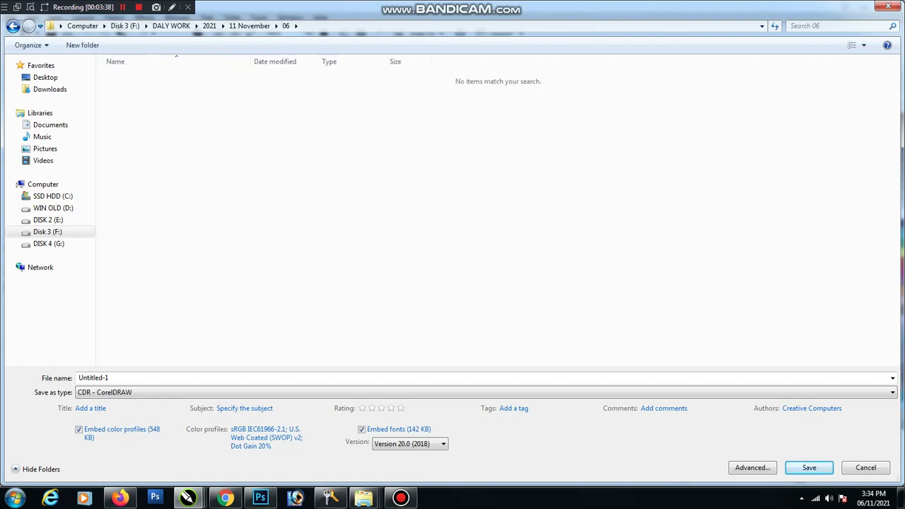
- Save the drawing in the client's folder as a CDR file named after the client followed by "ELE"
text(Raju Mama ELE)
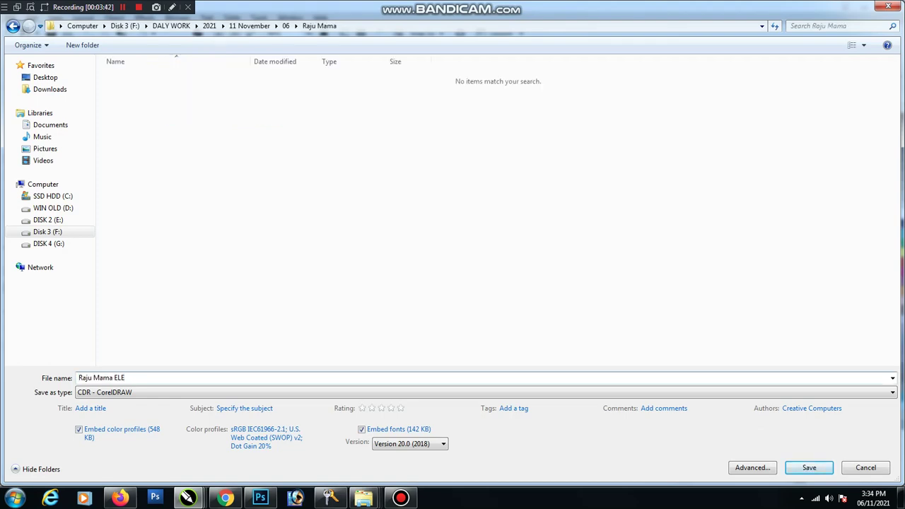
key(Return)
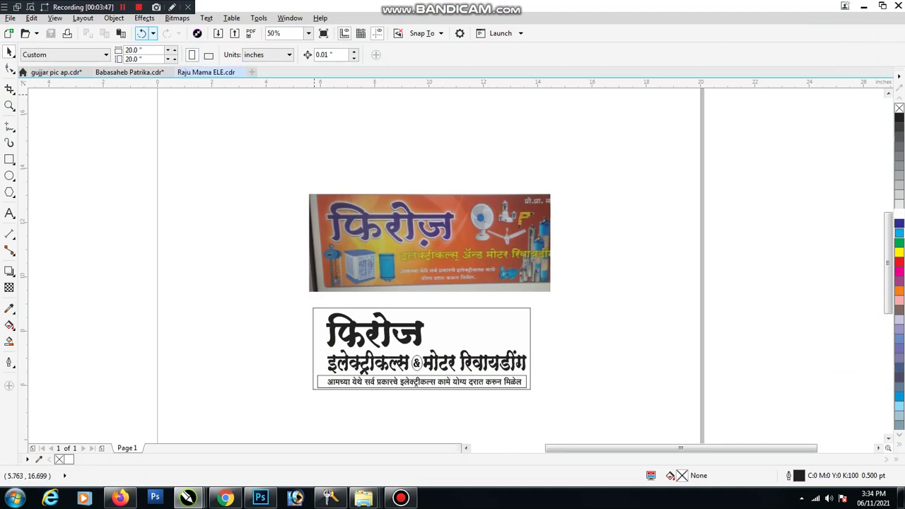
click(123, 6)
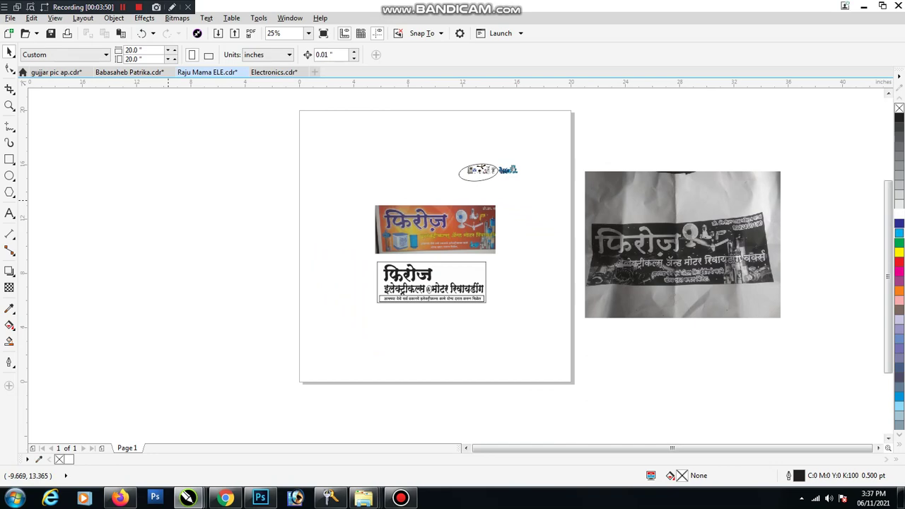
- Move the ellipse with the appliance and pump pictures beside the फिरोज heading and enlarge the set to about 5.995 by 1.806 in
scroll(470, 174, up, 1)
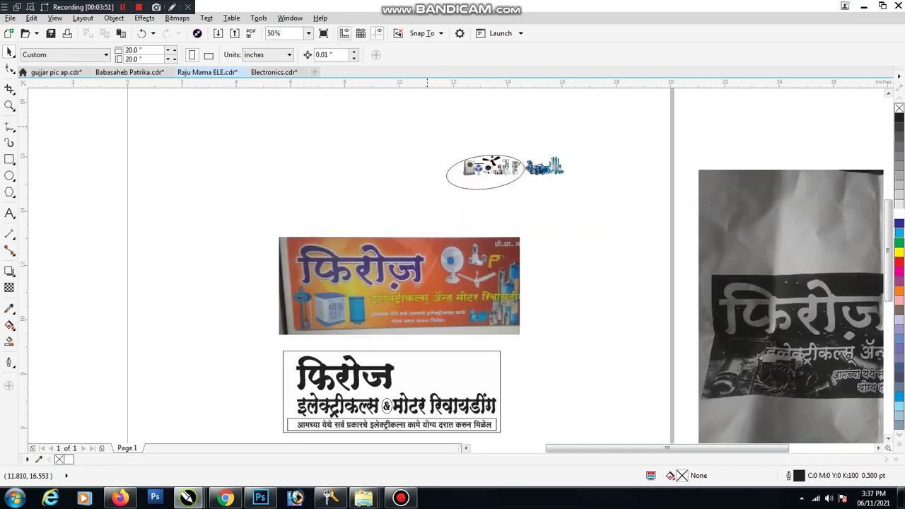
drag(534, 167, 481, 368)
scroll(451, 381, up, 2)
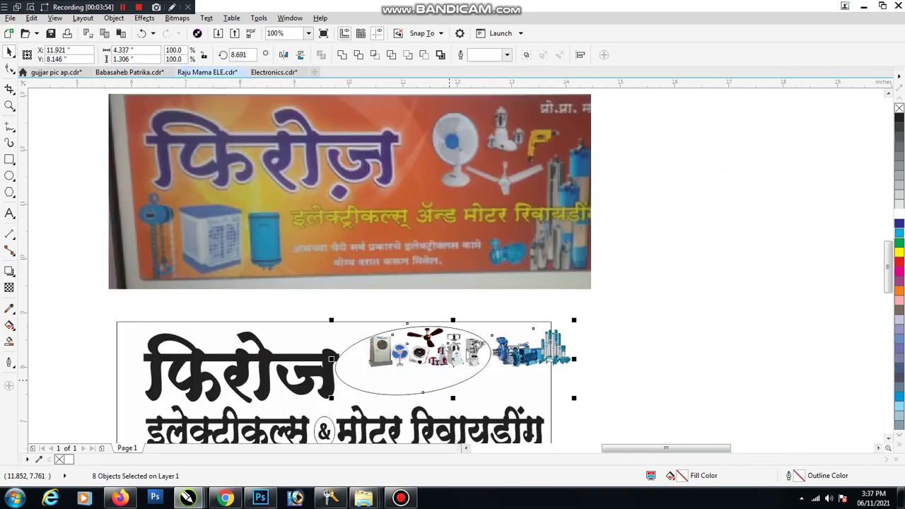
scroll(516, 233, down, 1)
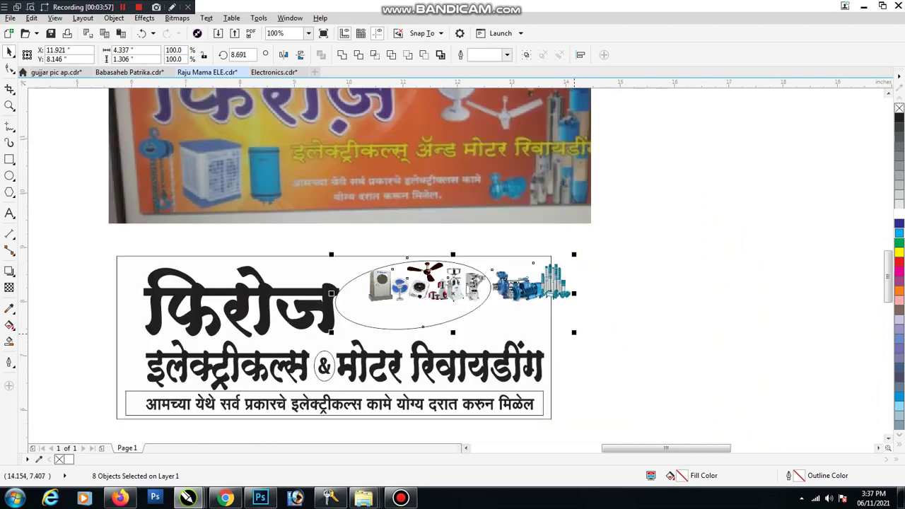
drag(574, 331, 663, 372)
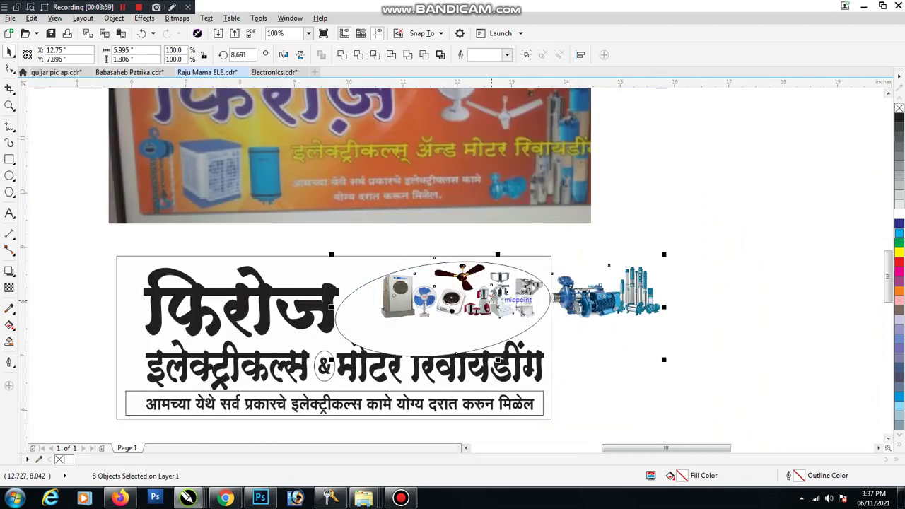
drag(498, 301, 463, 306)
click(710, 316)
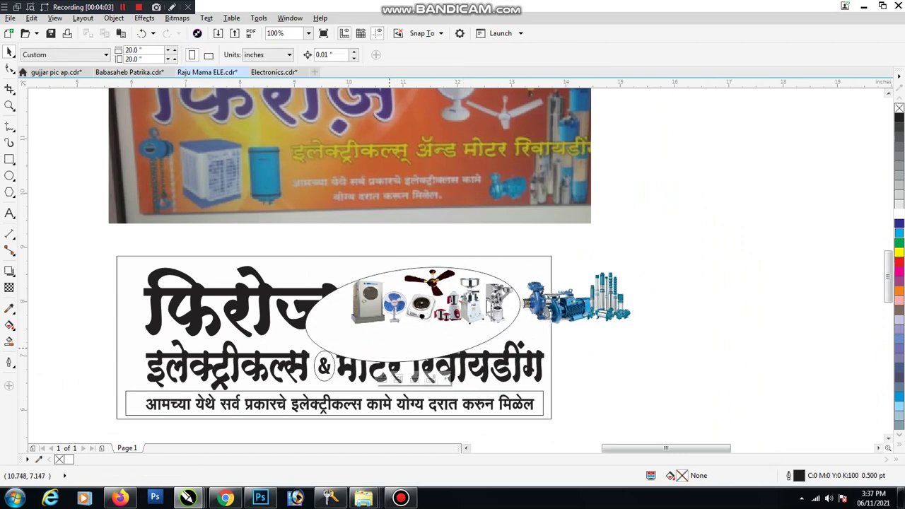
- Take the table fan and the two grinding-machine pictures out of the ellipse's PowerClip
drag(379, 352, 414, 327)
key(ctrl+z)
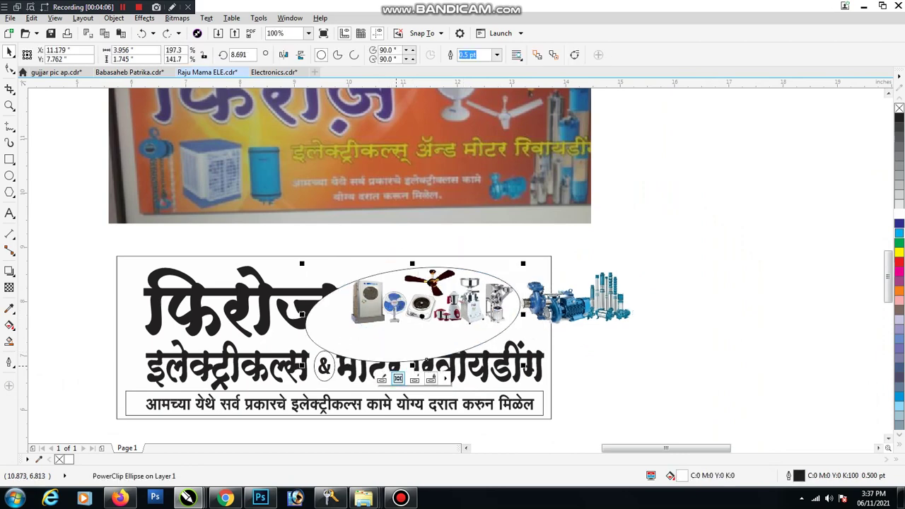
key(ctrl+z)
key(Delete)
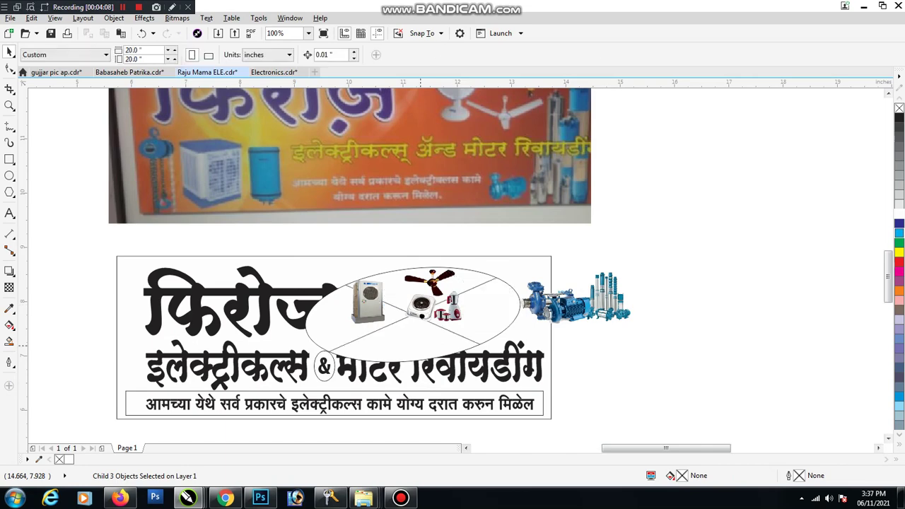
- Move the empty ellipse off the banner to the right and paste the removed appliance pictures back into the row
drag(418, 343, 712, 317)
click(644, 220)
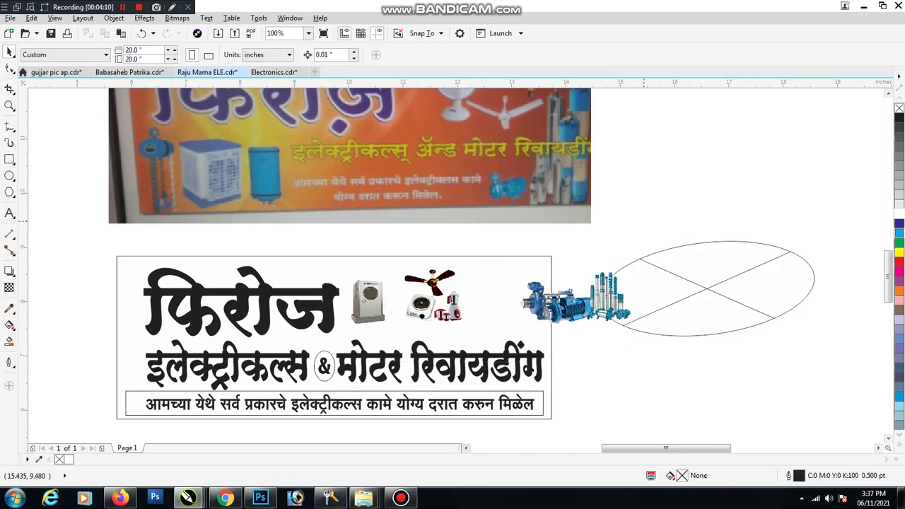
key(ctrl+v)
click(650, 189)
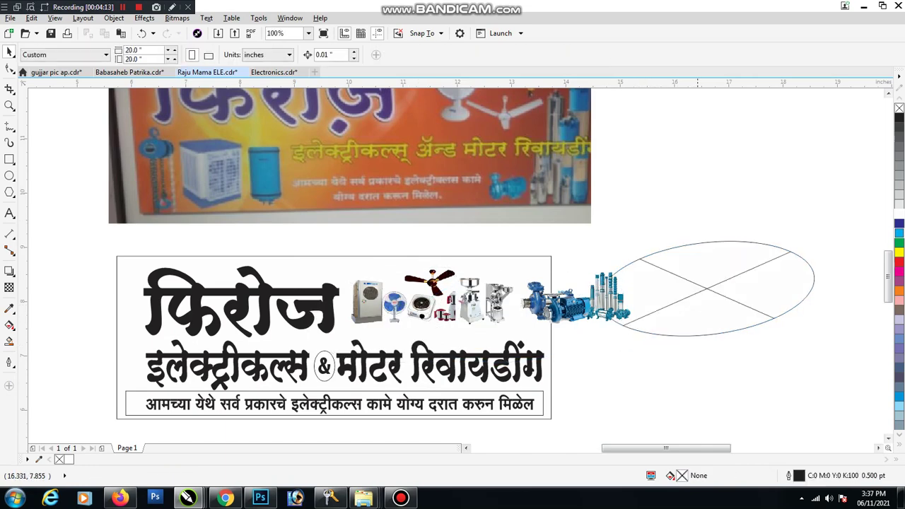
- Move the ellipse back around the appliance pictures and rotate it to about 6.755 degrees
click(728, 283)
drag(728, 286, 471, 283)
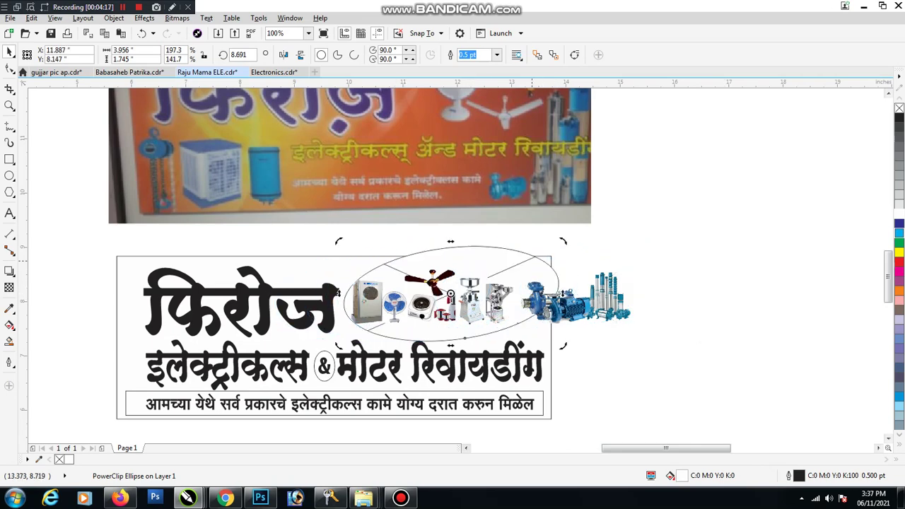
mouse_move(563, 242)
mouse_down()
mouse_move(562, 222)
mouse_move(575, 242)
mouse_up()
key(Escape)
- Set the ellipse's frame type to None so it is a plain ellipse
scroll(369, 329, up, 1)
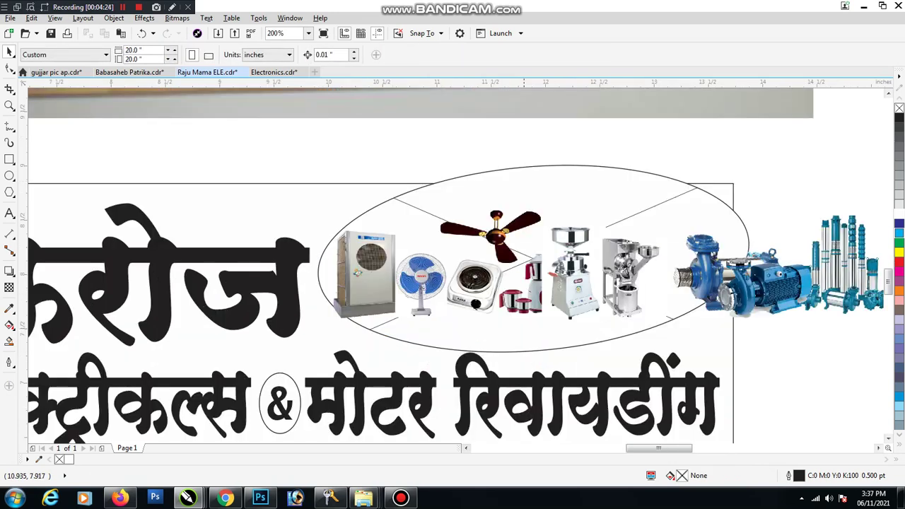
right_click(576, 186)
mouse_move(613, 143)
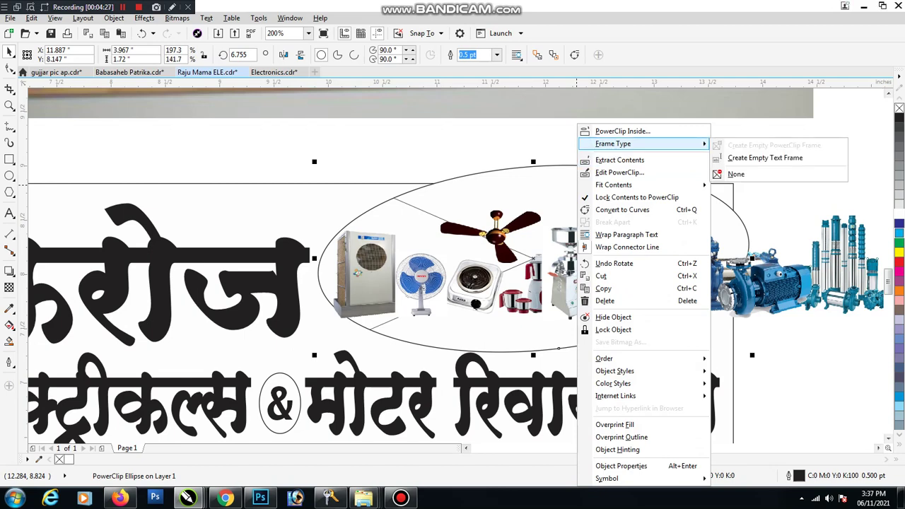
key(Escape)
key(Escape)
- Move the table fan and the electric stove pictures down towards the lower edge of the ellipse
drag(385, 293, 429, 311)
scroll(451, 312, up, 1)
drag(502, 248, 501, 300)
drag(500, 301, 499, 313)
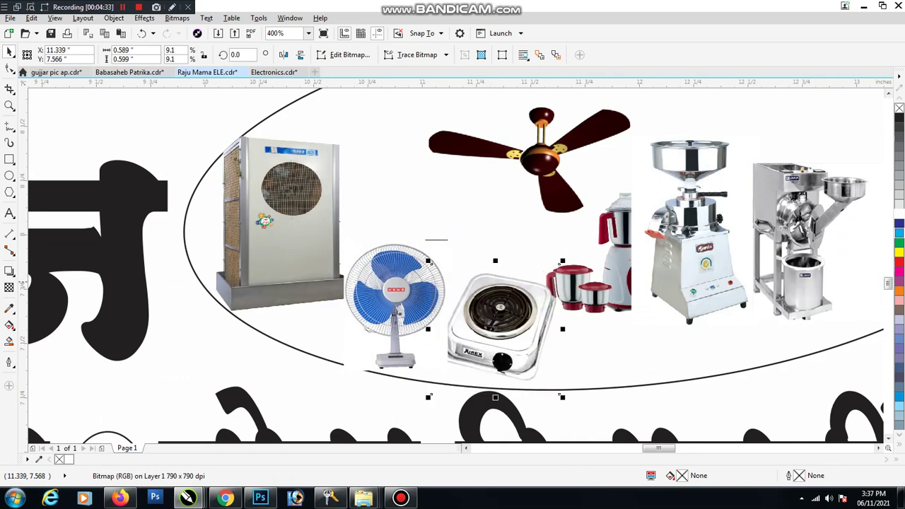
- Delete the rightmost grinding-machine picture and shift the flour mill to the right, clear of the mixer
ctrl+click(792, 219)
scroll(638, 266, down, 2)
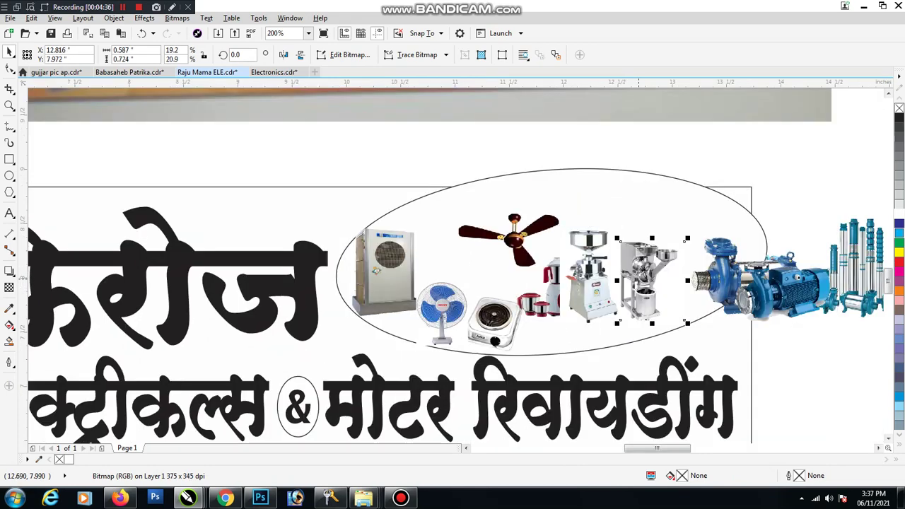
key(Delete)
drag(595, 276, 614, 282)
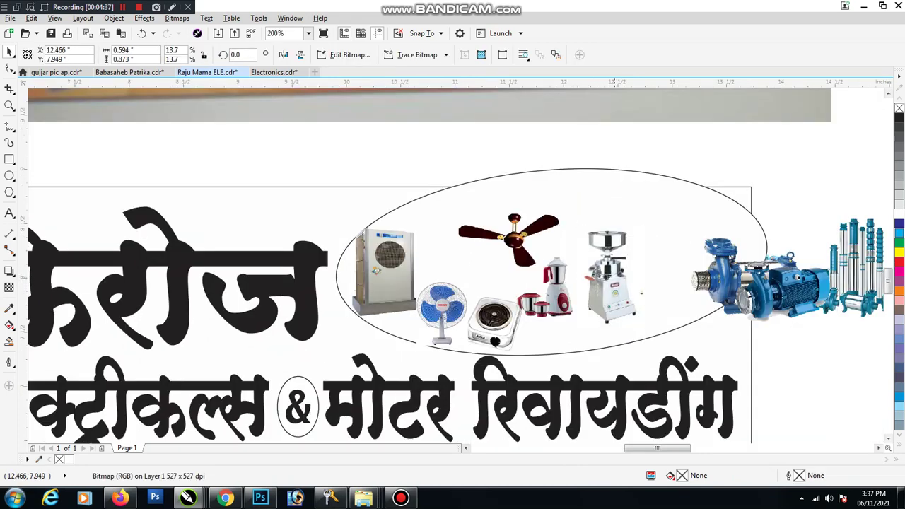
- Lower the mixer picture into line beside the electric stove and bring the flour mill down next to it
scroll(548, 283, up, 2)
drag(560, 282, 539, 338)
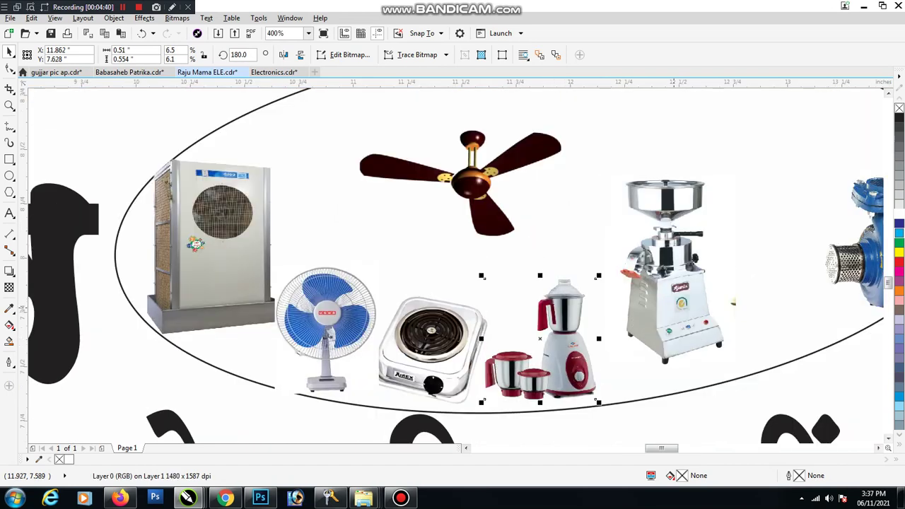
drag(673, 300, 651, 329)
scroll(554, 342, down, 1)
- Enlarge the ceiling fan to about 1.136 by 0.716 in and place it and the flour mill above the lower row of appliances
click(519, 264)
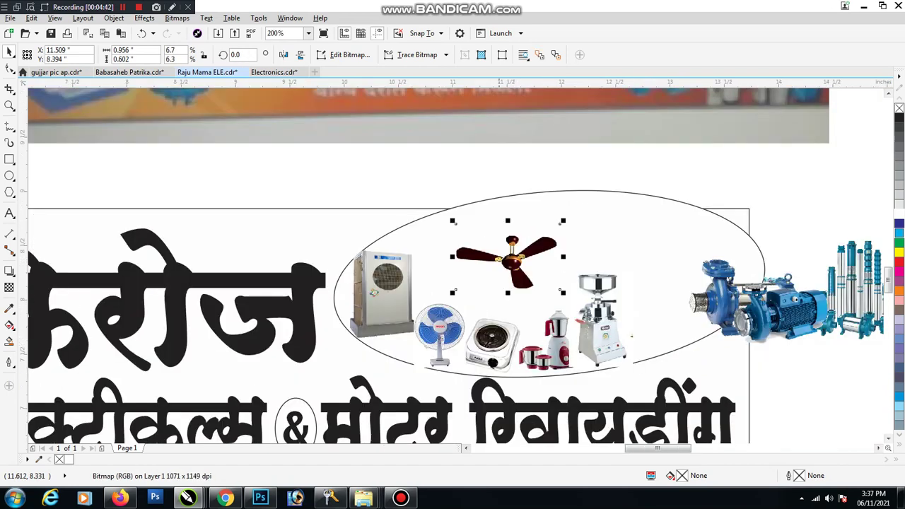
drag(451, 293, 433, 305)
drag(501, 262, 485, 276)
drag(631, 336, 590, 276)
drag(497, 283, 495, 274)
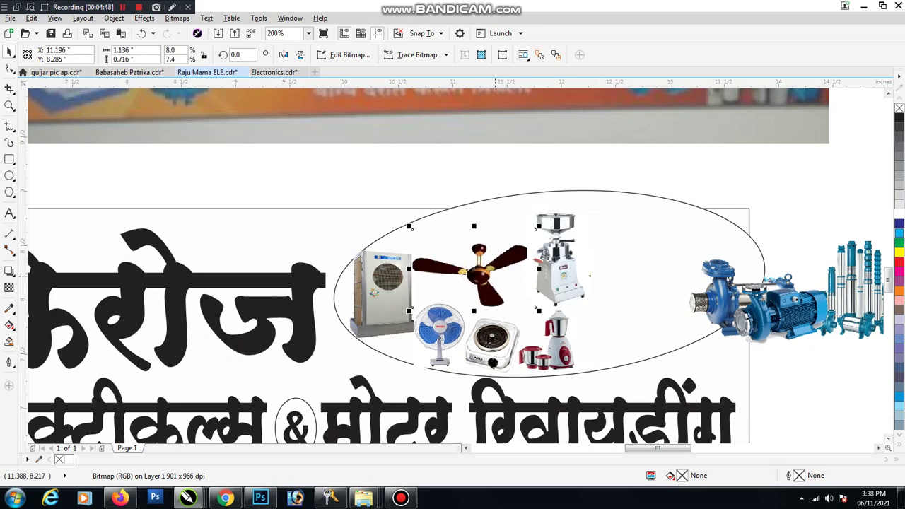
drag(561, 279, 557, 278)
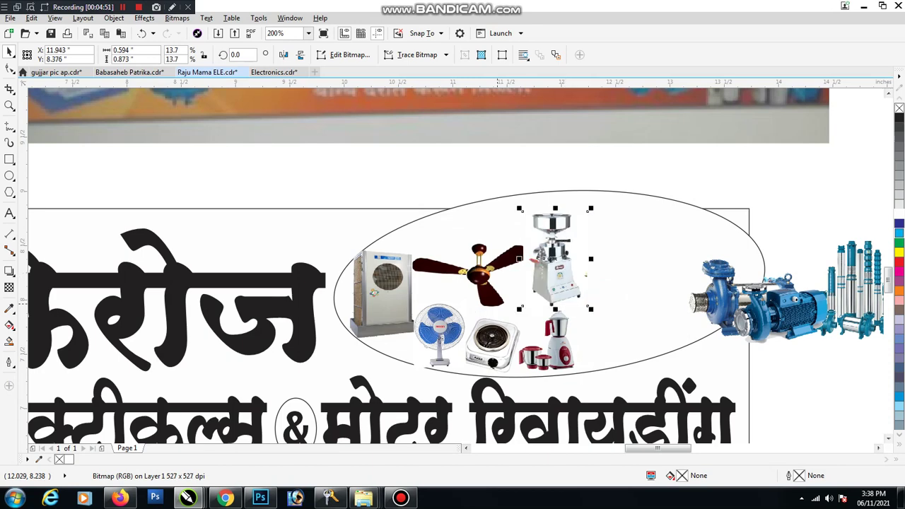
scroll(496, 305, down, 1)
key(Escape)
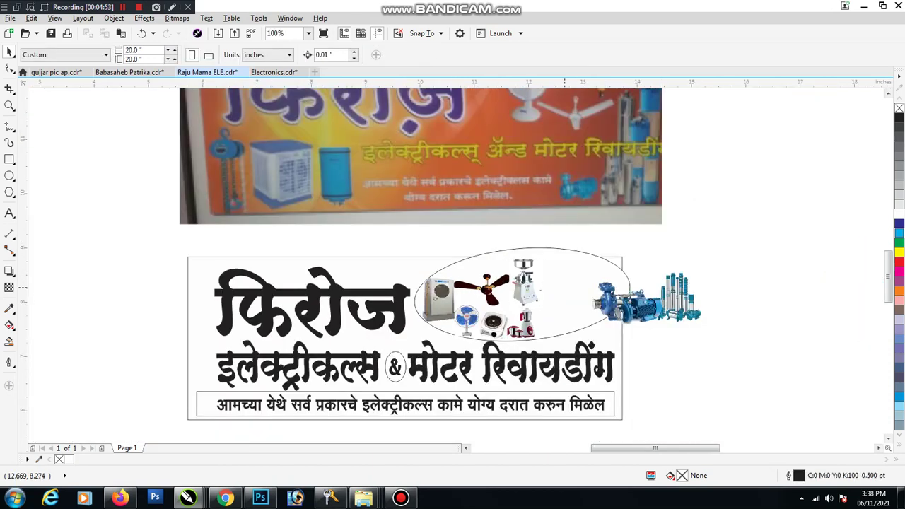
- PowerClip the ellipse inside the banner rectangle
right_click(573, 265)
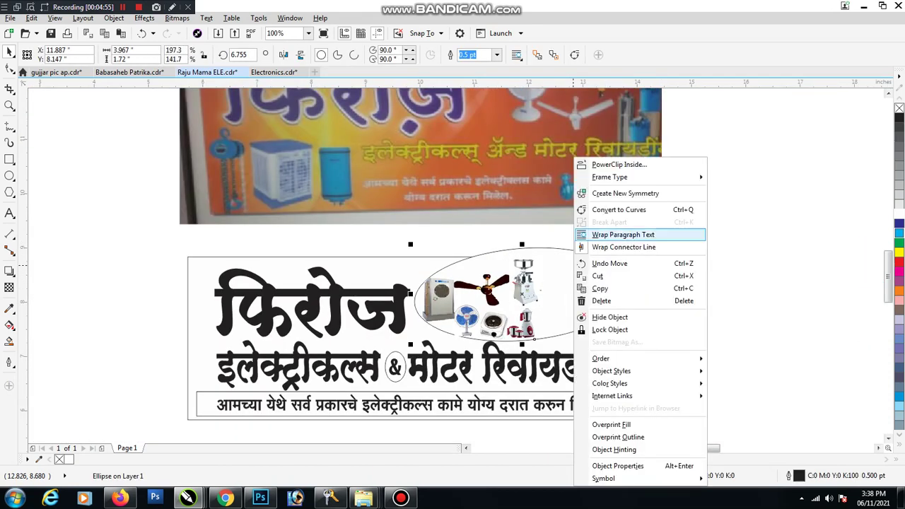
click(609, 164)
click(621, 329)
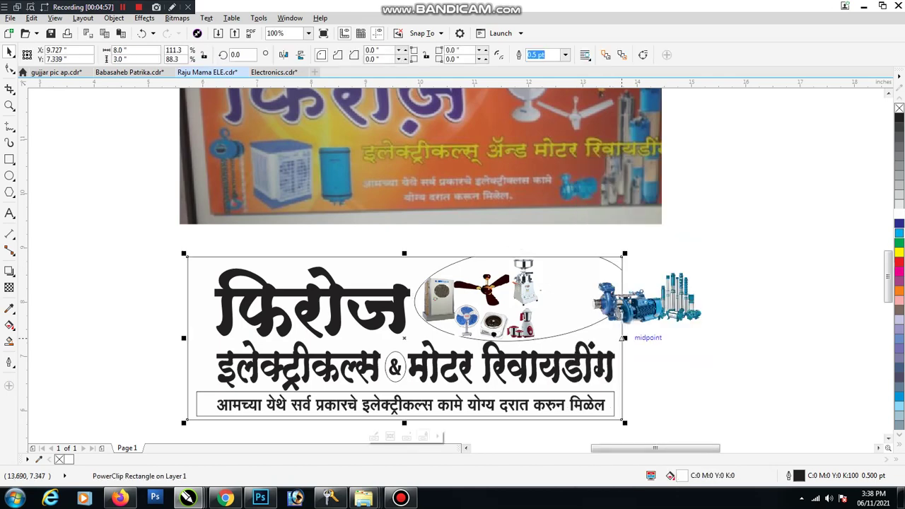
click(641, 347)
- Place the motor and submersible pump pictures at the ellipse's right end and enlarge the submersible pumps to about 1.385 in square
scroll(622, 314, up, 1)
click(639, 307)
shift+click(580, 297)
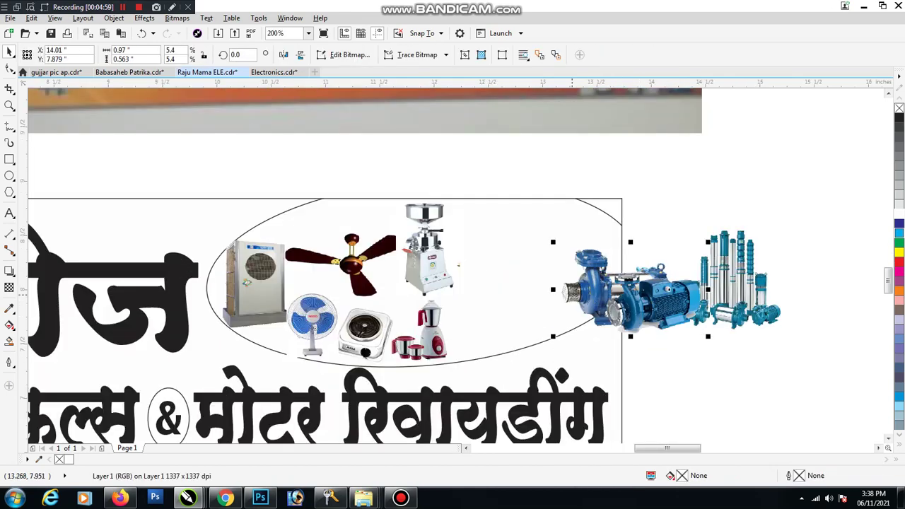
drag(630, 307, 557, 254)
click(561, 326)
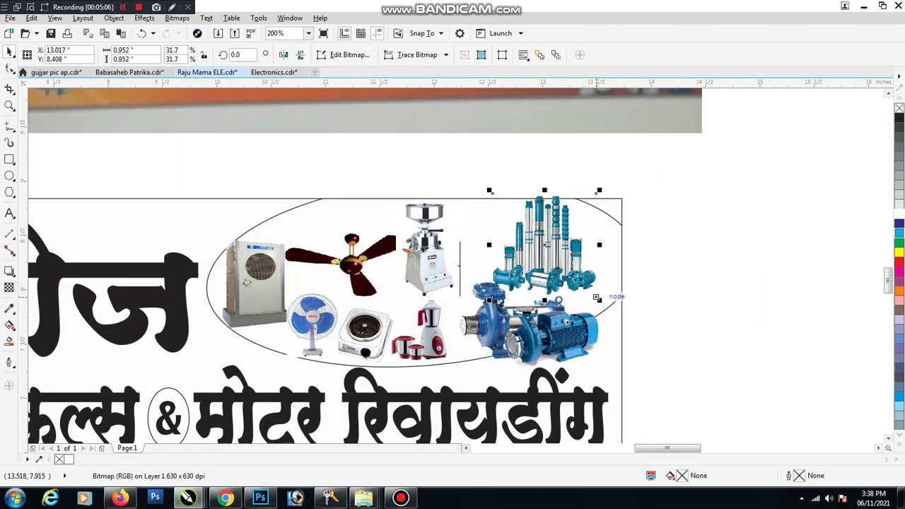
drag(597, 297, 628, 346)
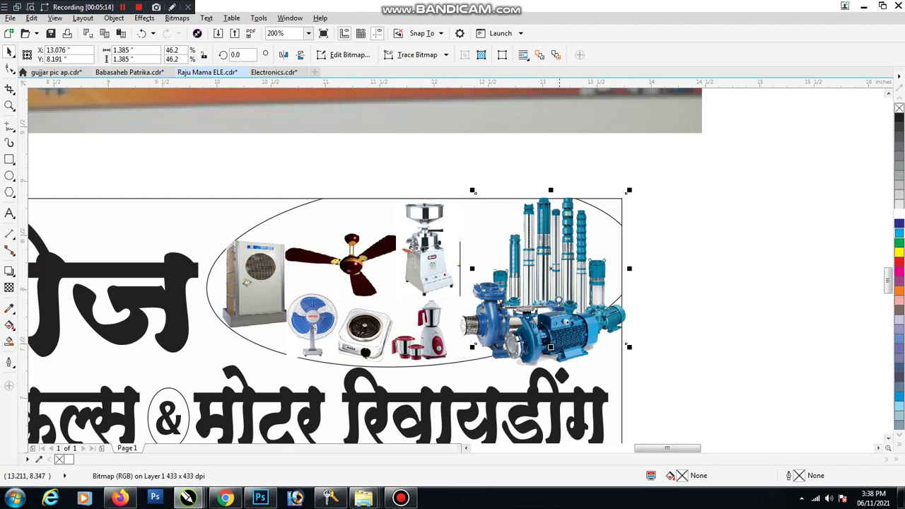
- Select the pump pictures at the banner's right end and PowerClip them inside the banner rectangle
scroll(619, 287, down, 1)
drag(672, 346, 528, 225)
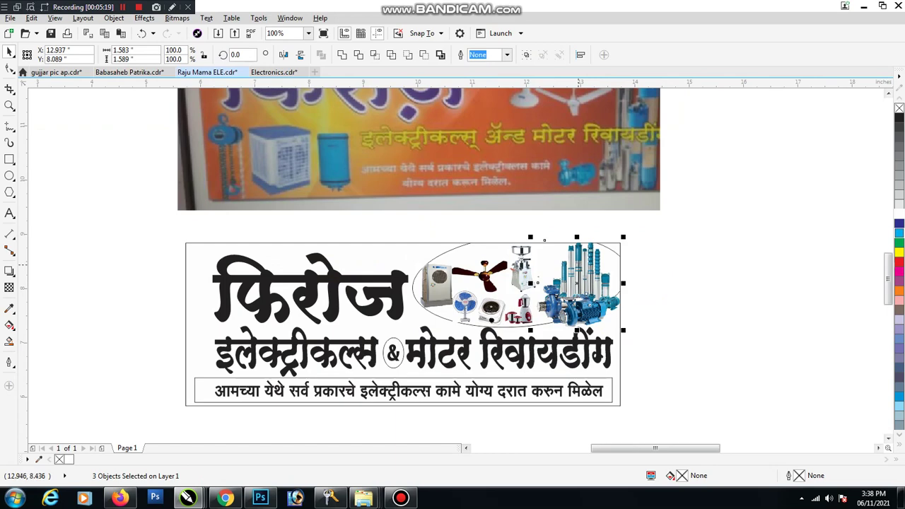
right_click(578, 264)
click(622, 193)
click(473, 246)
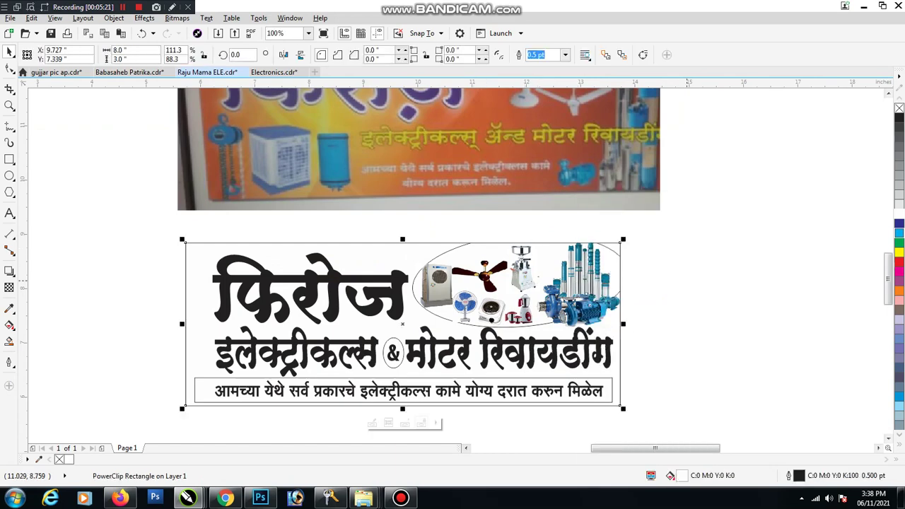
- Open the banner rectangle's PowerClip contents for editing and select the ellipse
ctrl+click(609, 266)
click(588, 284)
click(613, 250)
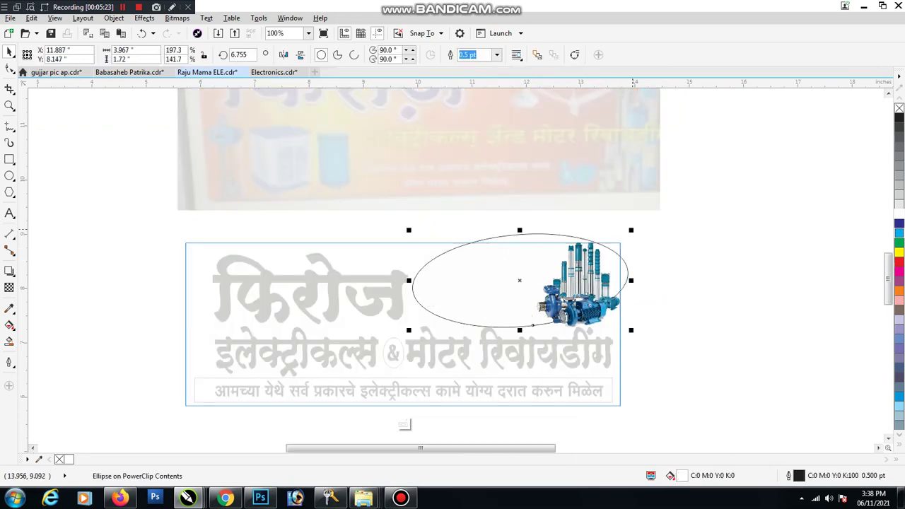
drag(630, 230, 682, 209)
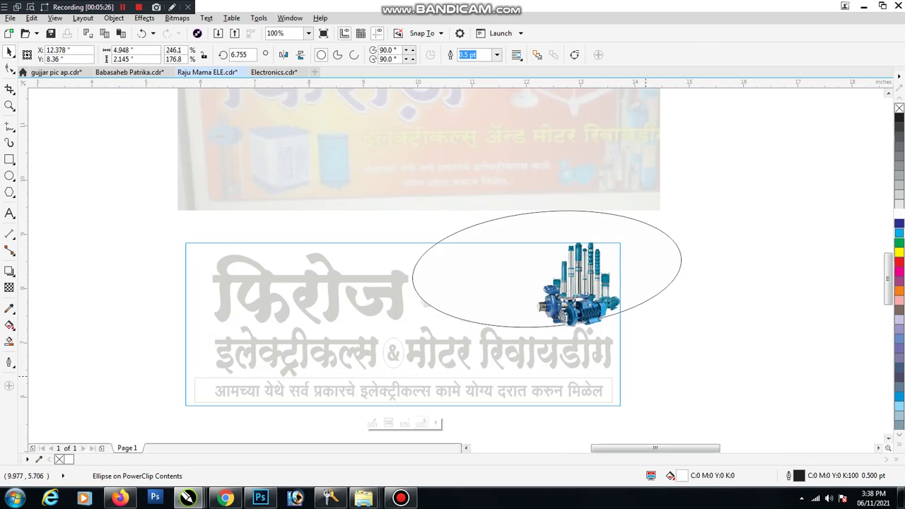
ctrl+click(687, 370)
key(ctrl+z)
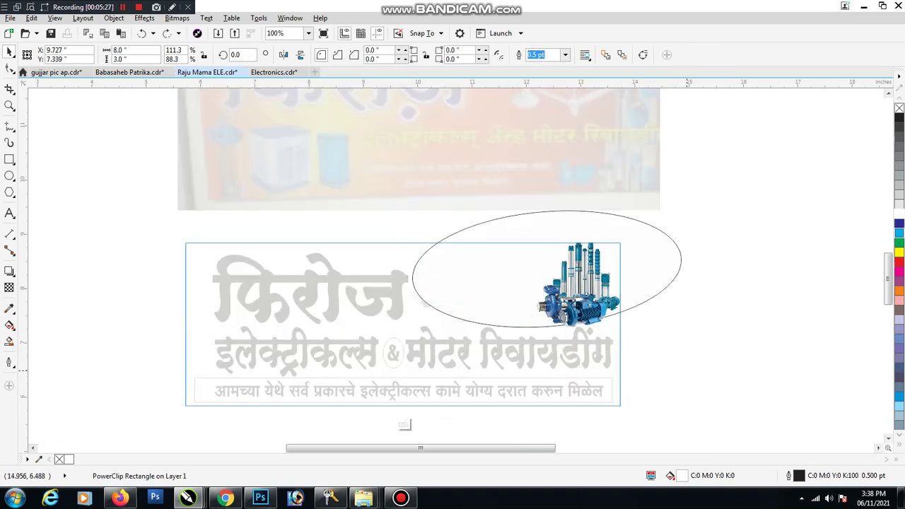
key(ctrl+z)
- Widen the ellipse well past the banner's right edge and finish editing the PowerClip contents
drag(633, 281, 676, 281)
click(405, 425)
click(664, 362)
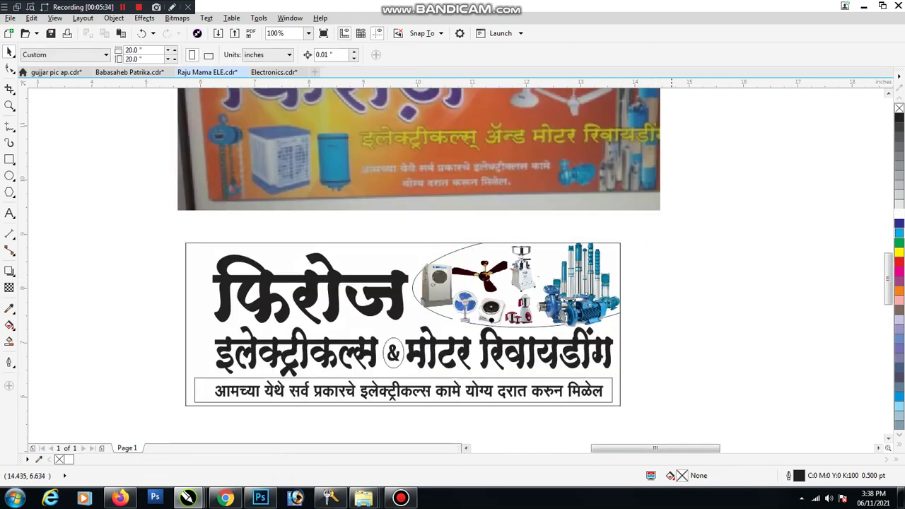
- Narrow the ceiling fan picture to about 0.901 in wide, keeping its height and centre
scroll(469, 282, up, 2)
click(498, 272)
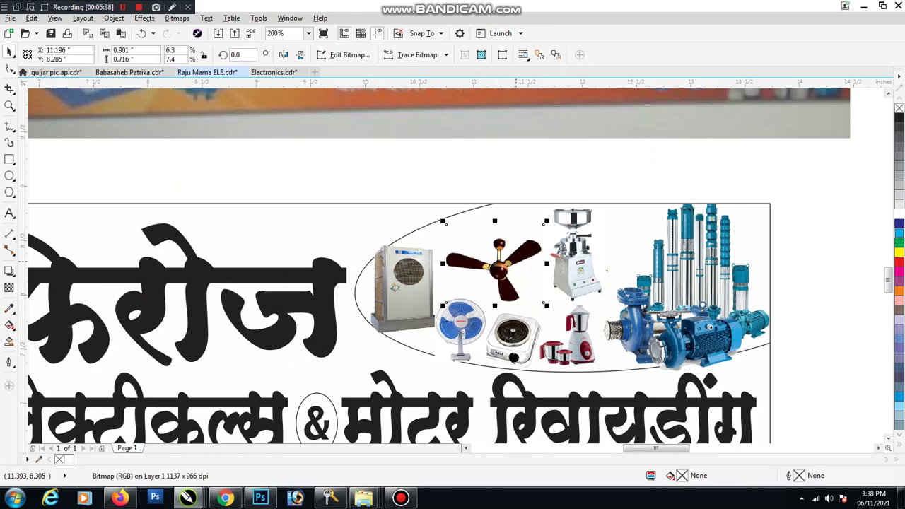
- Move the ceiling fan picture slightly down between the air cooler and the flour mill
drag(516, 261, 514, 268)
scroll(521, 268, down, 1)
click(682, 303)
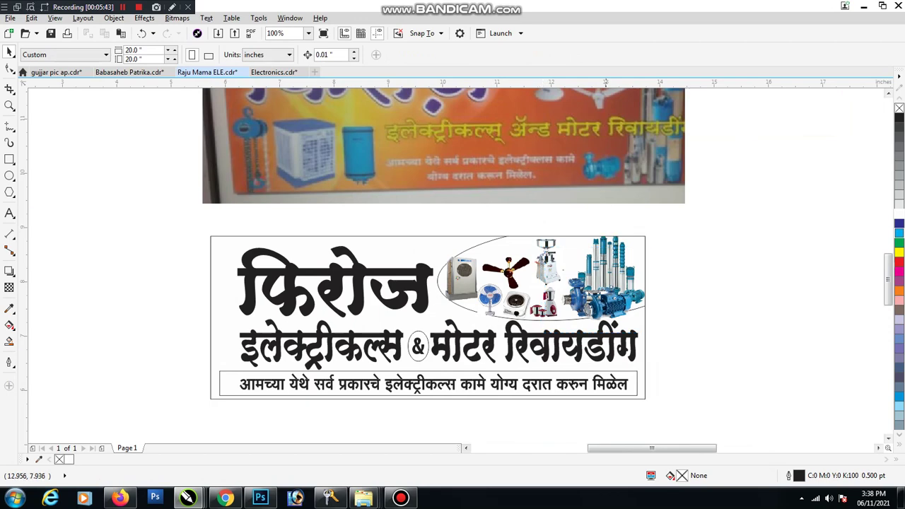
- Reduce the PowerClipped pump pictures' height to about 92.7%, finish editing the contents, and shift the flour mill picture slightly down
double_click(609, 286)
drag(494, 200, 495, 201)
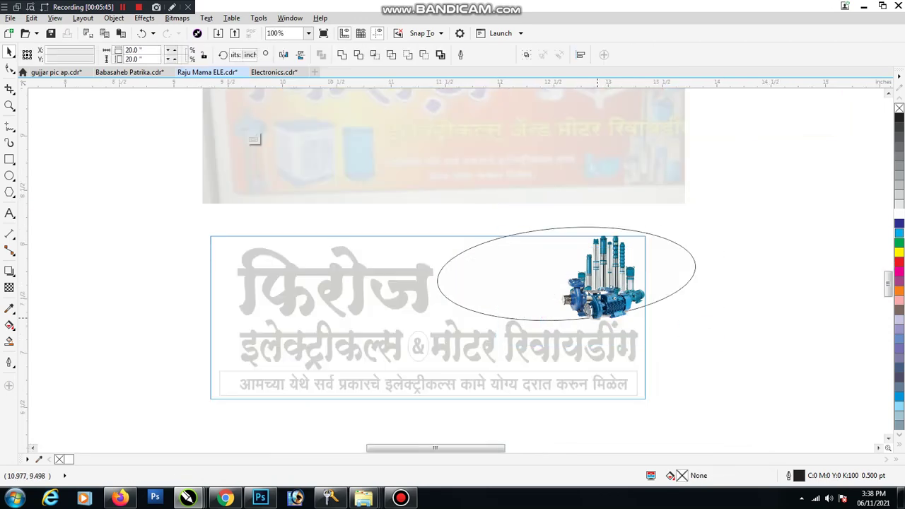
scroll(601, 320, up, 2)
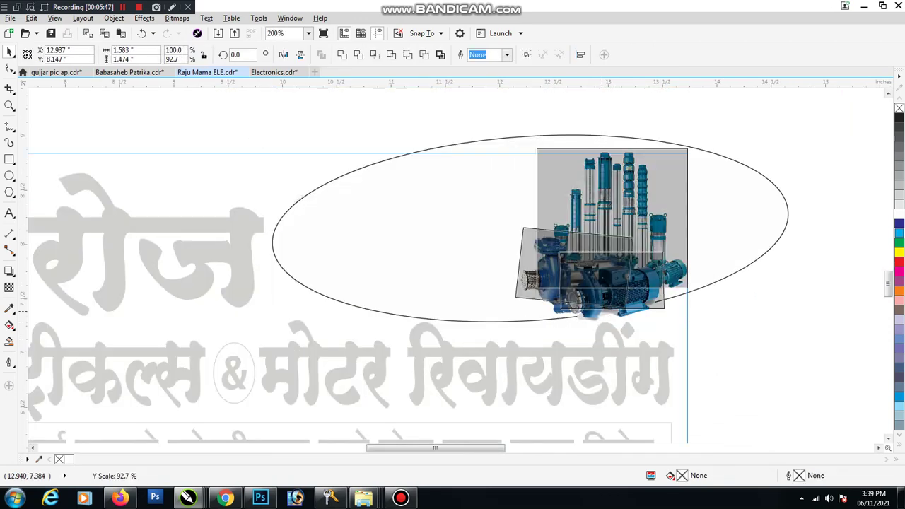
scroll(428, 414, down, 2)
key(Escape)
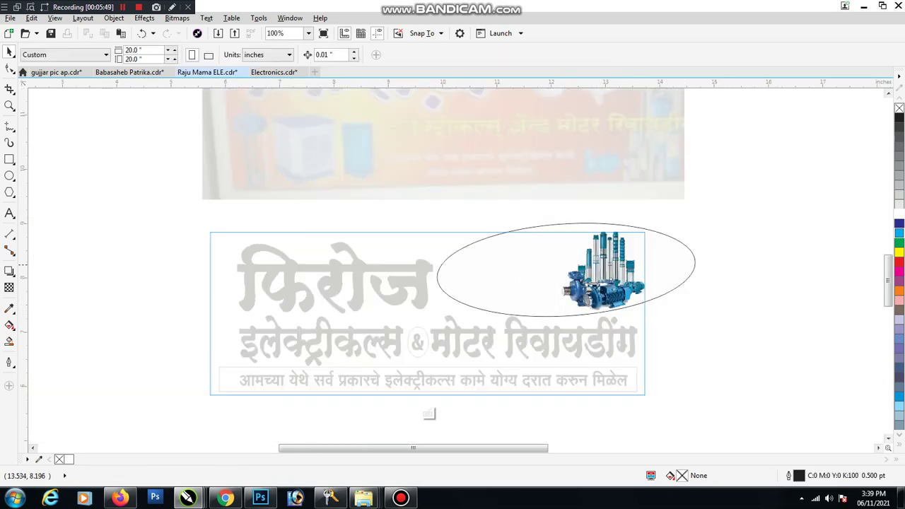
click(427, 413)
scroll(547, 294, up, 2)
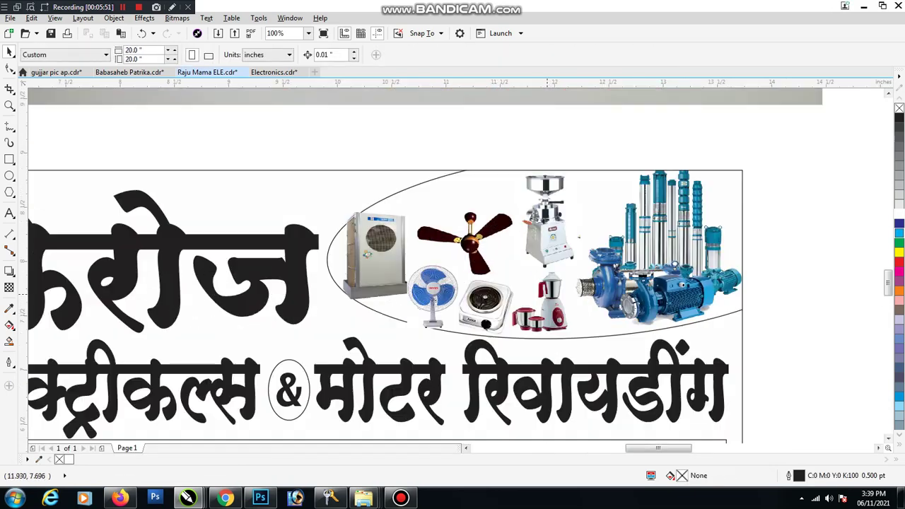
drag(549, 231, 551, 234)
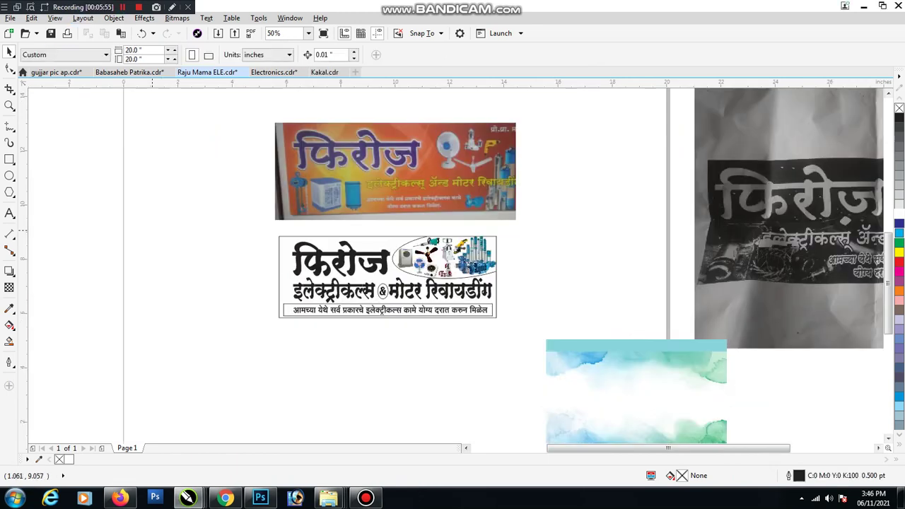
- Bring the blue-green watercolour background picture over to the banner and PowerClip it inside the banner rectangle
click(651, 417)
drag(651, 417, 221, 269)
right_click(240, 240)
click(286, 156)
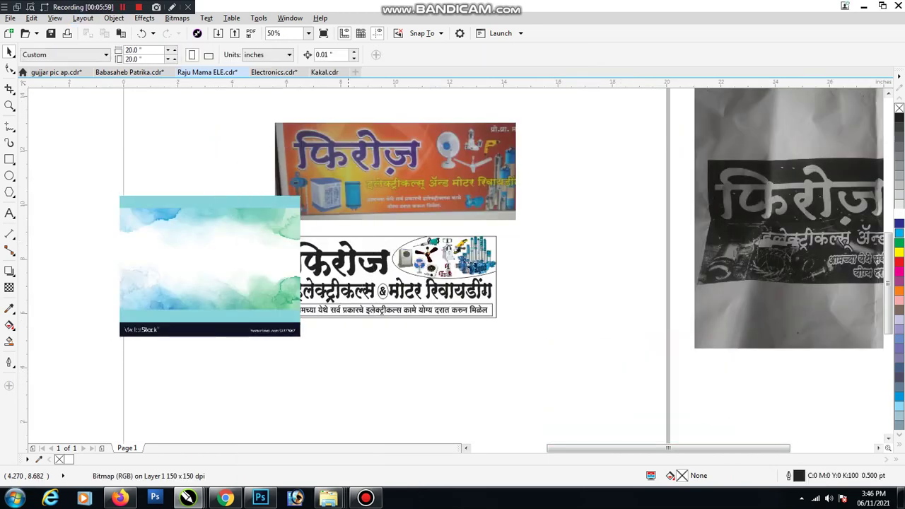
click(380, 240)
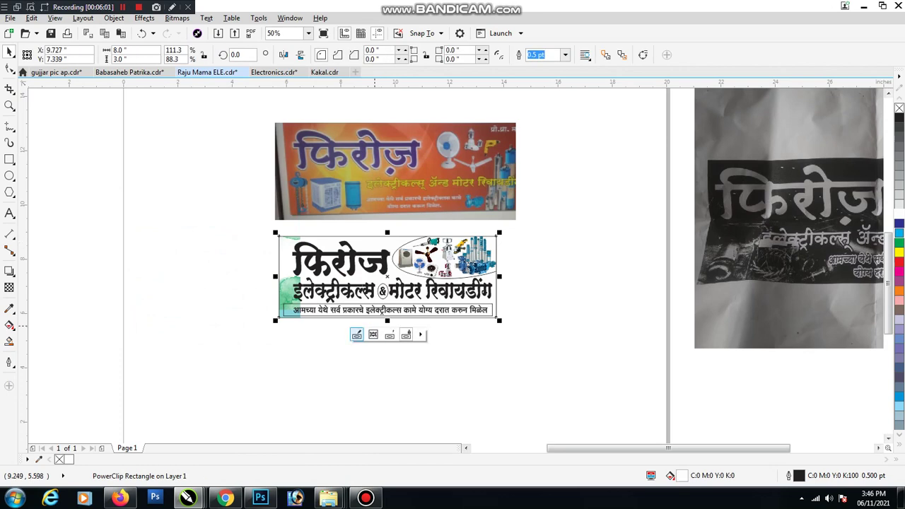
- Edit the banner's PowerClip contents and resize the watercolour picture to about 8.238 by 4.225 in so its artwork covers the rectangle
click(358, 334)
click(218, 265)
drag(218, 265, 356, 285)
scroll(313, 276, up, 2)
drag(569, 153, 535, 181)
drag(430, 269, 420, 258)
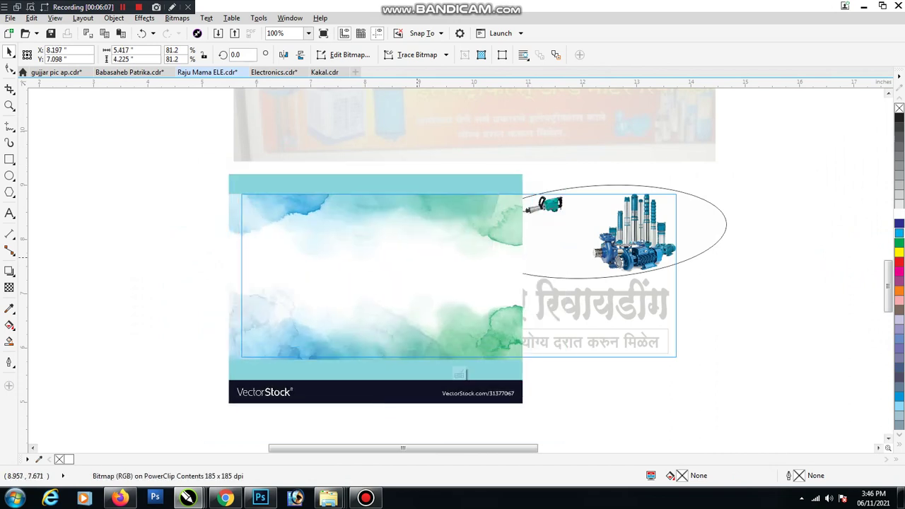
drag(526, 288, 680, 288)
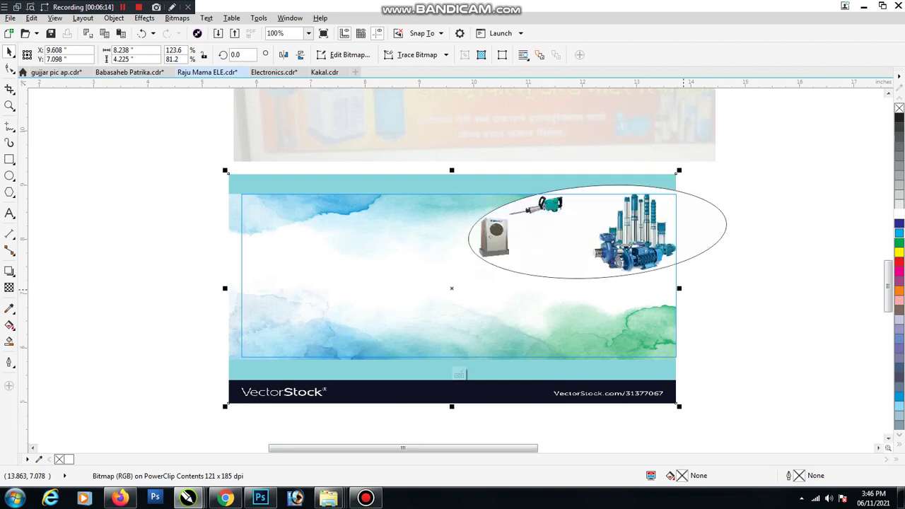
click(770, 230)
- Set the outline width of the ellipse behind the appliance pictures to None
click(720, 229)
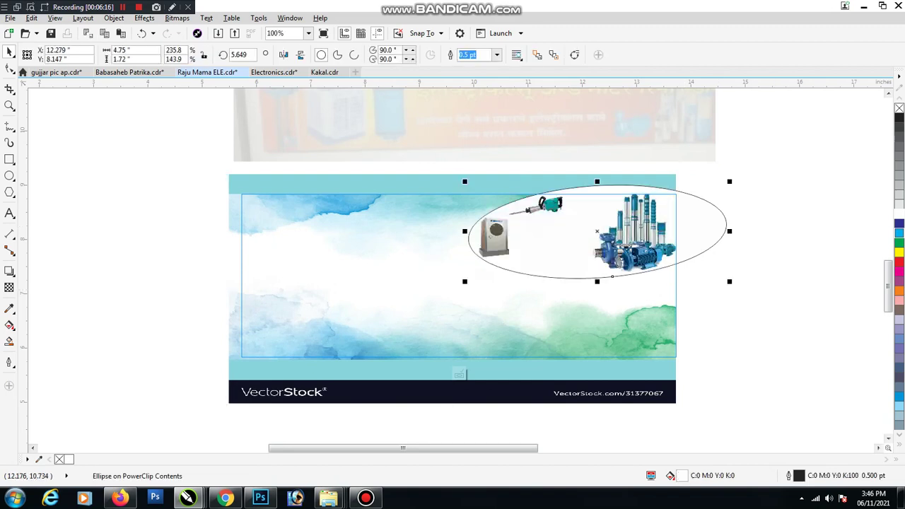
click(497, 55)
drag(483, 55, 383, 52)
text(0)
key(Return)
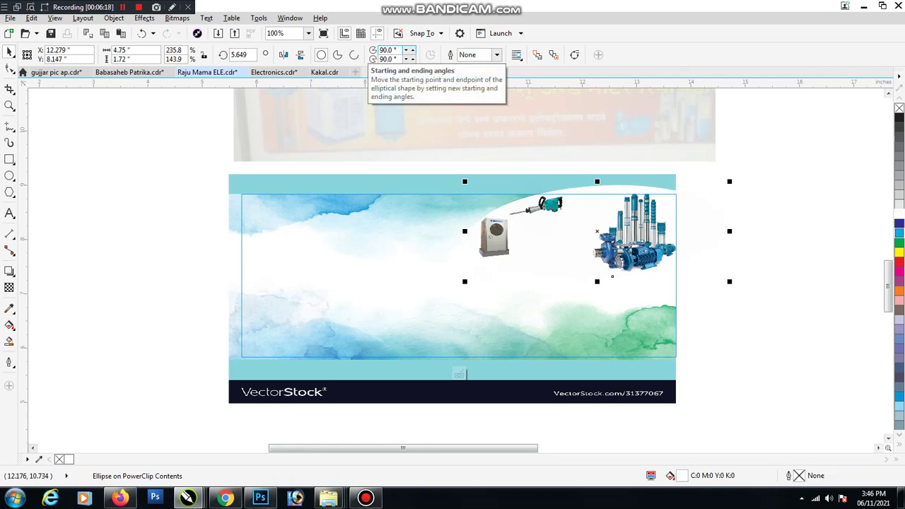
- Fill a duplicate of the ellipse with teal, C 90, M 31, Y 40, K 4
click(899, 243)
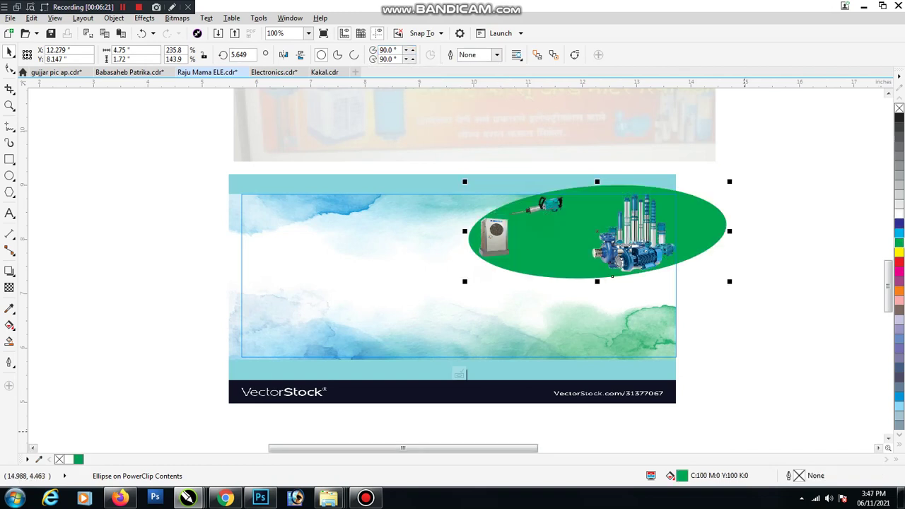
key(shift+F11)
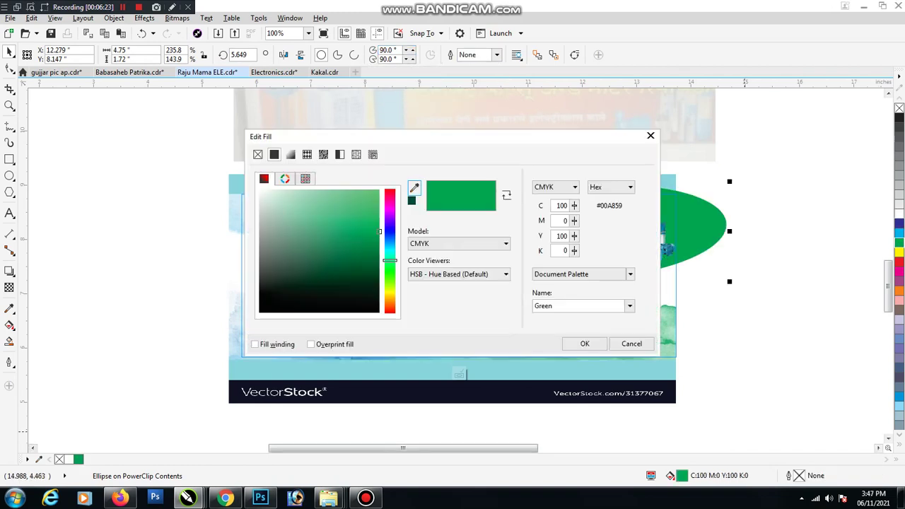
click(390, 249)
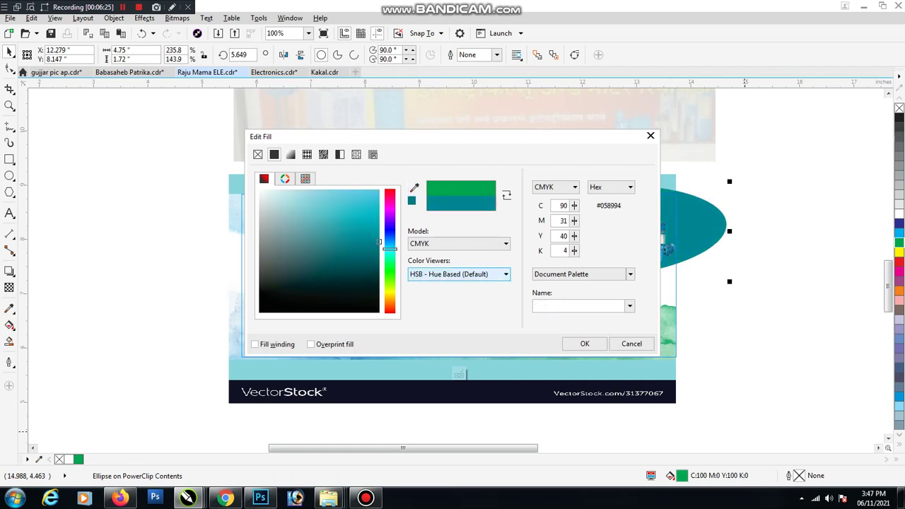
click(584, 344)
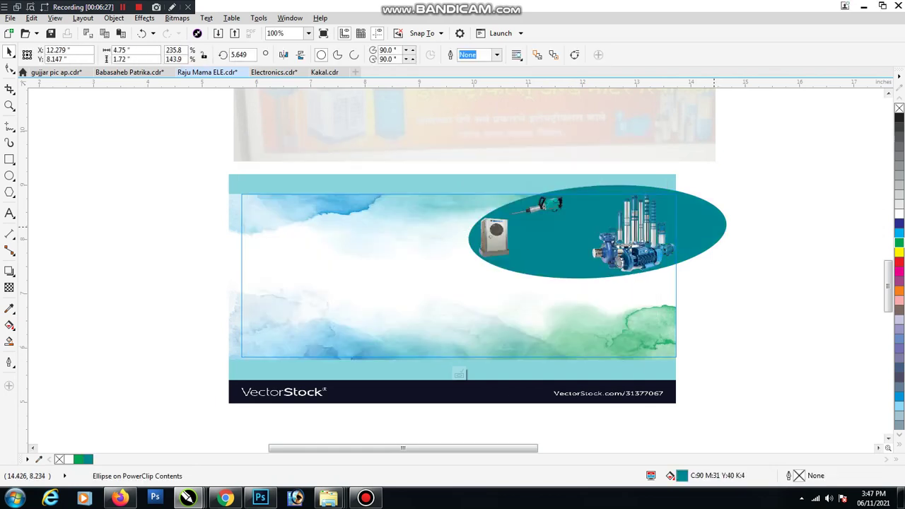
- Place the teal ellipse behind the white one, offset it 0.04 in down and 0.02 in left, and finish editing the PowerClip contents
key(ctrl+Page_Down)
key(Down)
key(Down)
key(Left)
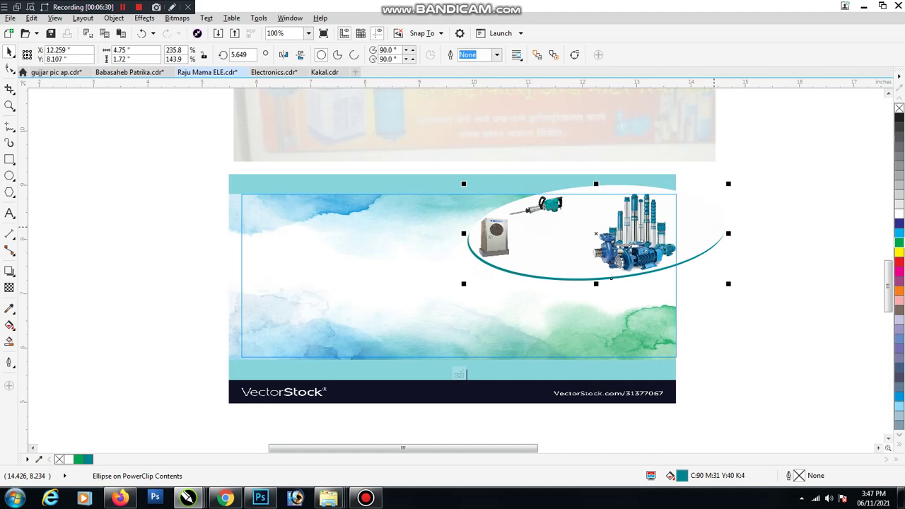
click(459, 374)
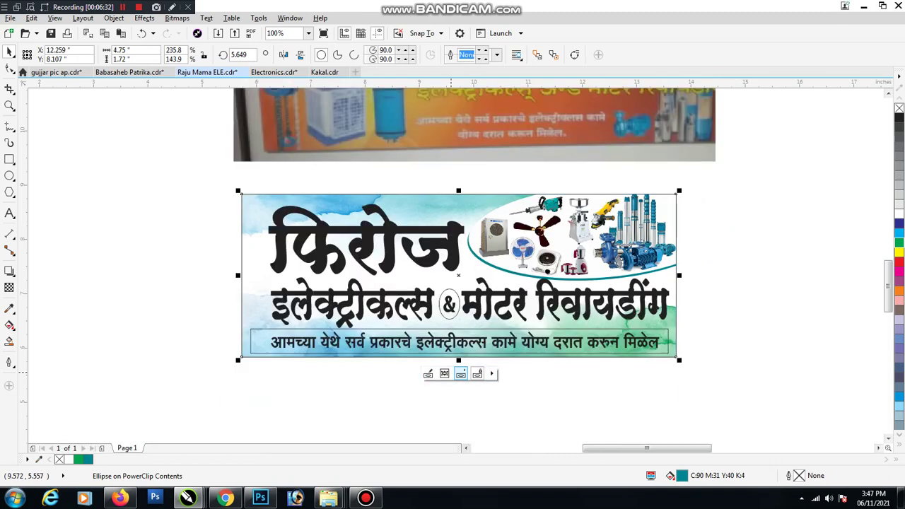
- Fill the फिरोज heading with red, C 0, M 100, Y 100, K 0
click(720, 304)
click(453, 232)
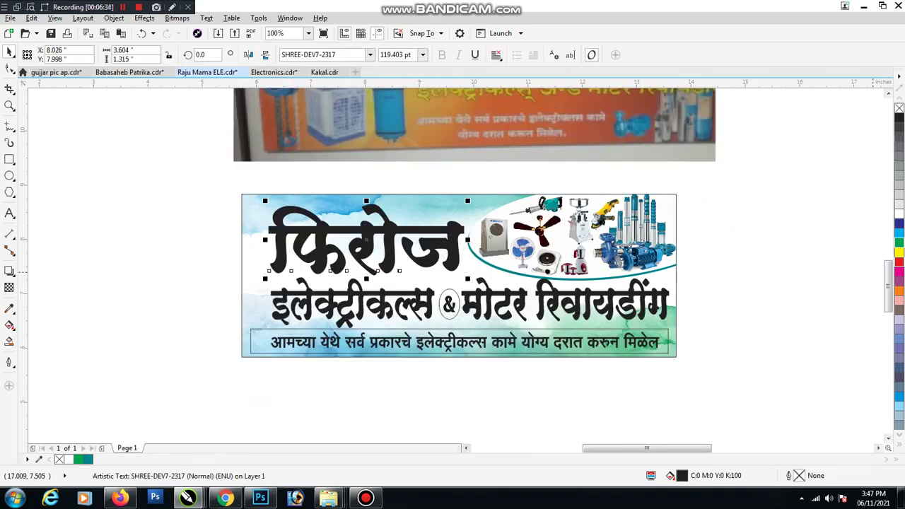
click(899, 281)
click(535, 396)
click(374, 233)
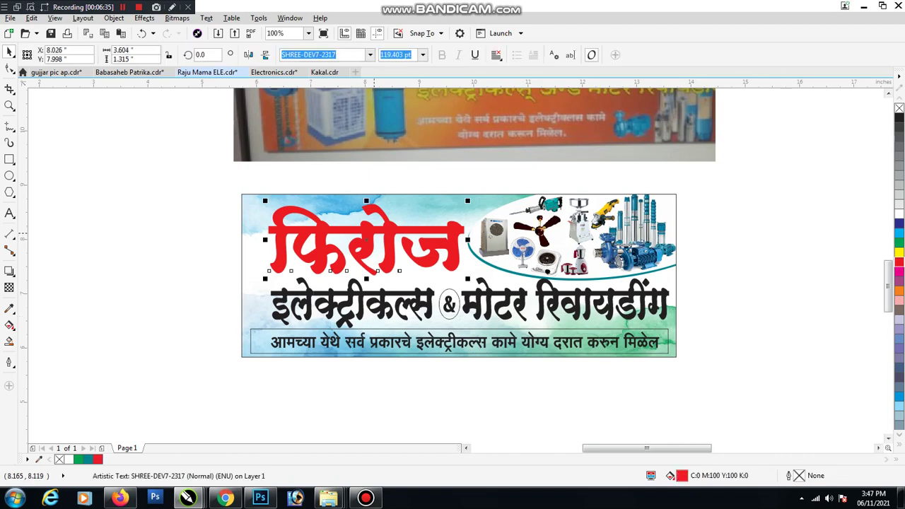
- Fill the इलेक्ट्रीकल्स मोटर रिवायडींग text line with magenta, C 0, M 100, Y 0, K 0
click(422, 290)
click(899, 272)
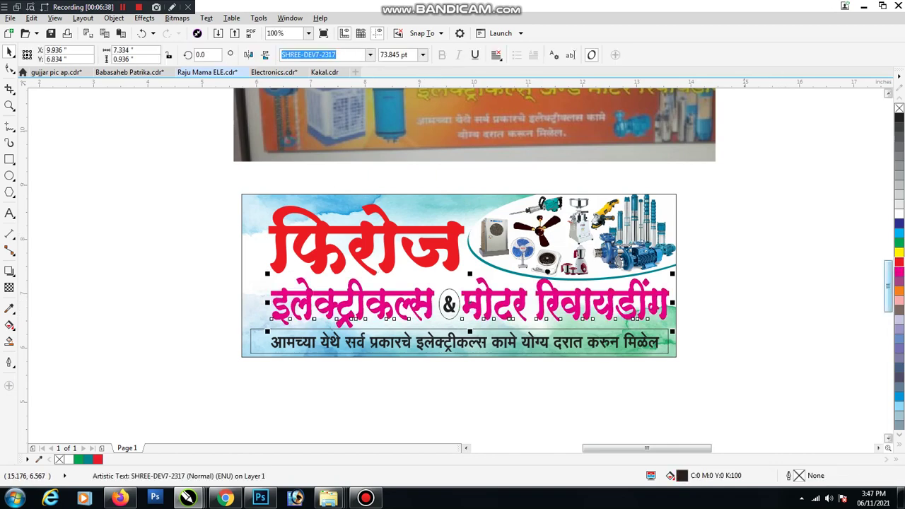
click(391, 397)
- Apply a vertical linear fountain fill to the फिरोज heading, starting from red at the headline bar and running downward
click(316, 227)
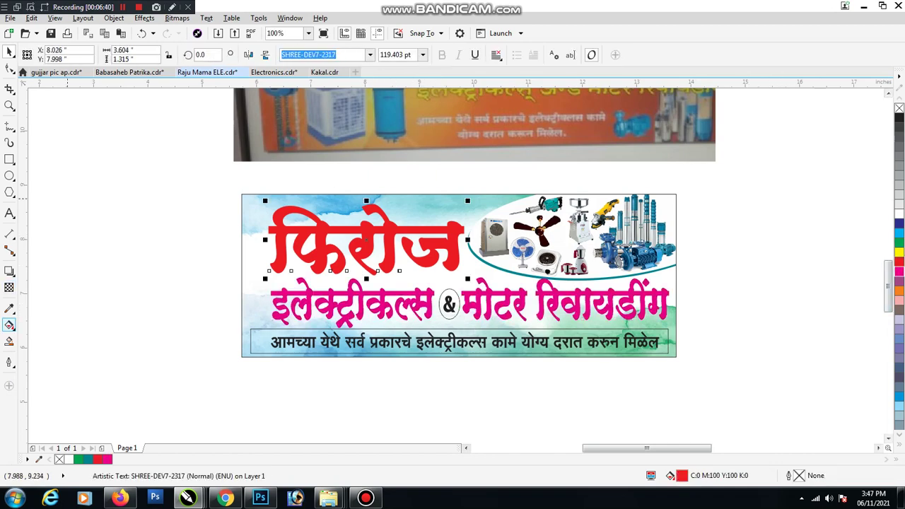
click(9, 325)
scroll(398, 249, up, 1)
scroll(398, 248, up, 1)
drag(364, 180, 363, 291)
click(391, 290)
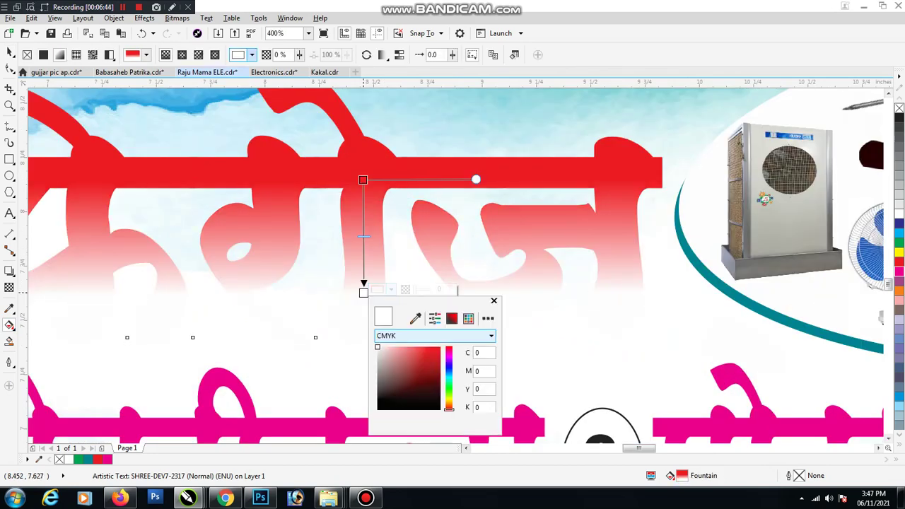
- Try several end colours for the heading's gradient and set it to dark maroon, C 32, M 100, Y 79, K 48
drag(439, 379, 437, 374)
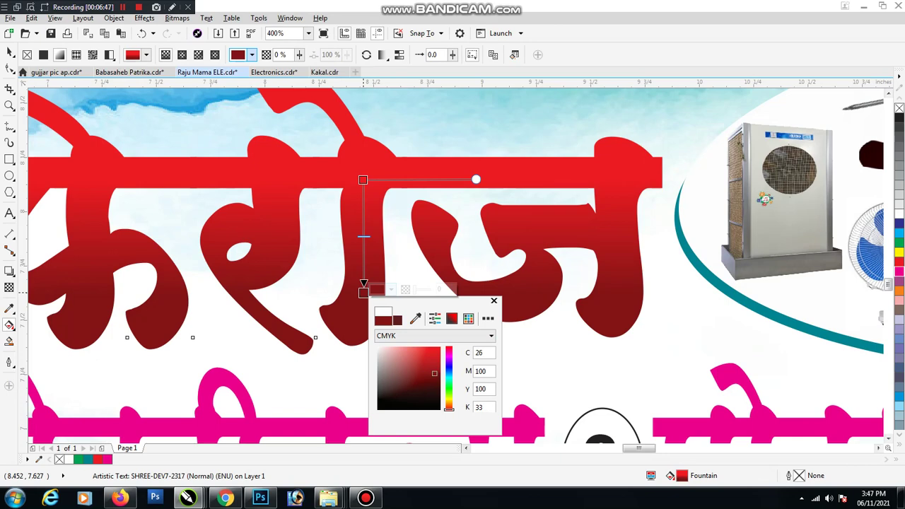
click(448, 371)
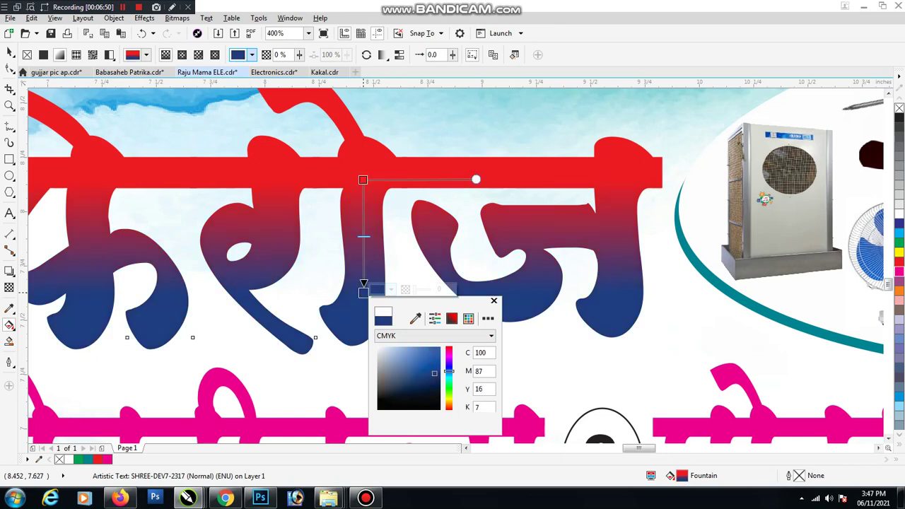
click(448, 380)
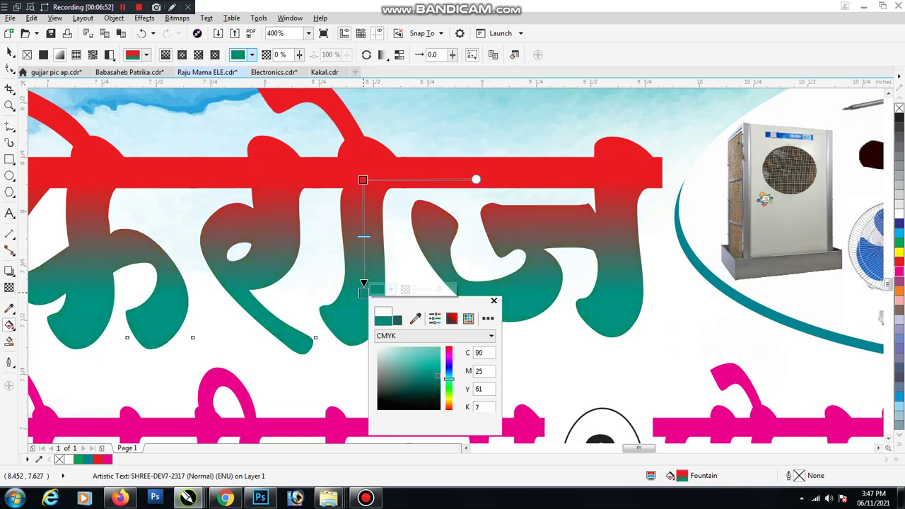
click(448, 361)
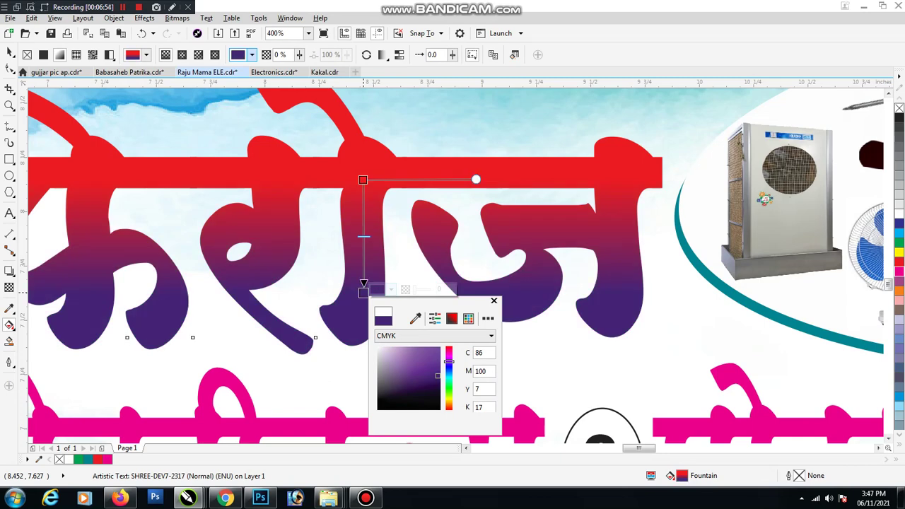
click(448, 352)
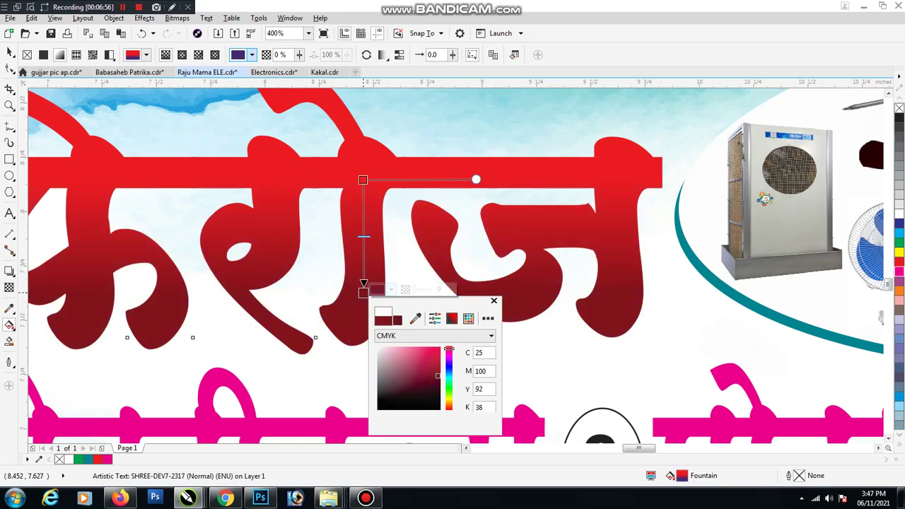
click(448, 349)
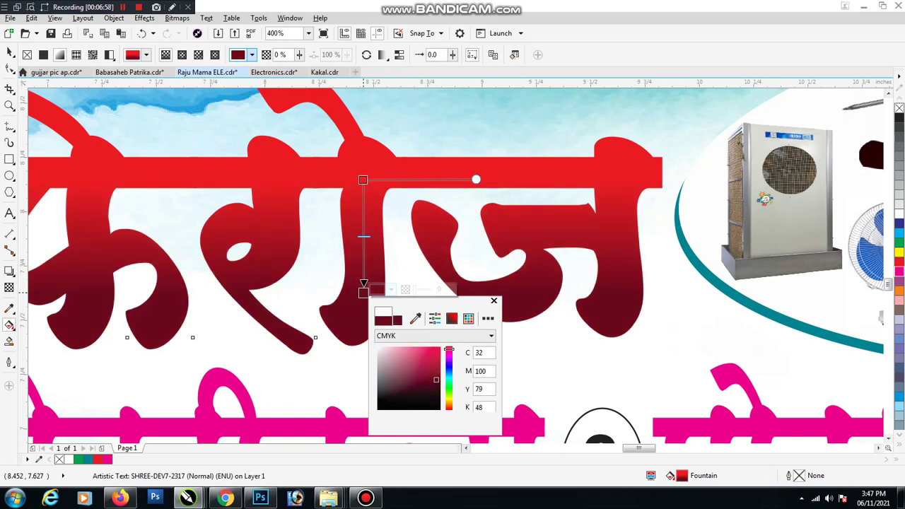
- Extend the heading's red-to-maroon gradient further down toward the bottom of the letters
click(362, 297)
click(362, 298)
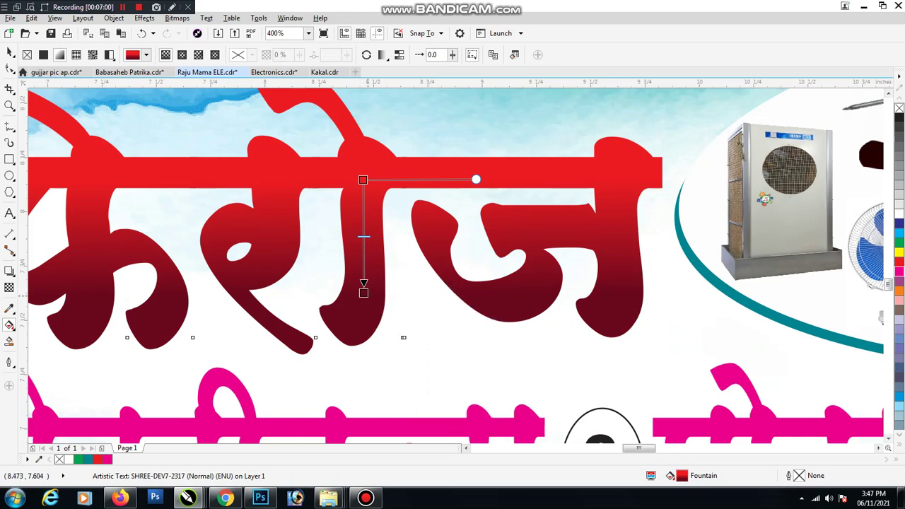
drag(364, 293, 363, 317)
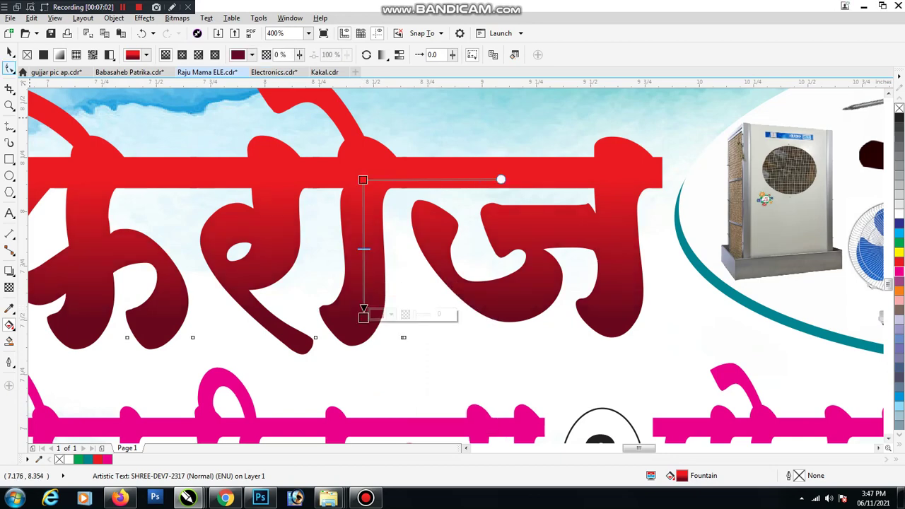
click(9, 52)
scroll(355, 168, down, 2)
- Apply a vertical fountain fill to the इलेक्ट्रीकल्स मोटर रिवायडींग line, from magenta to dark blue, C 100, M 96, Y 4, K 16
click(381, 247)
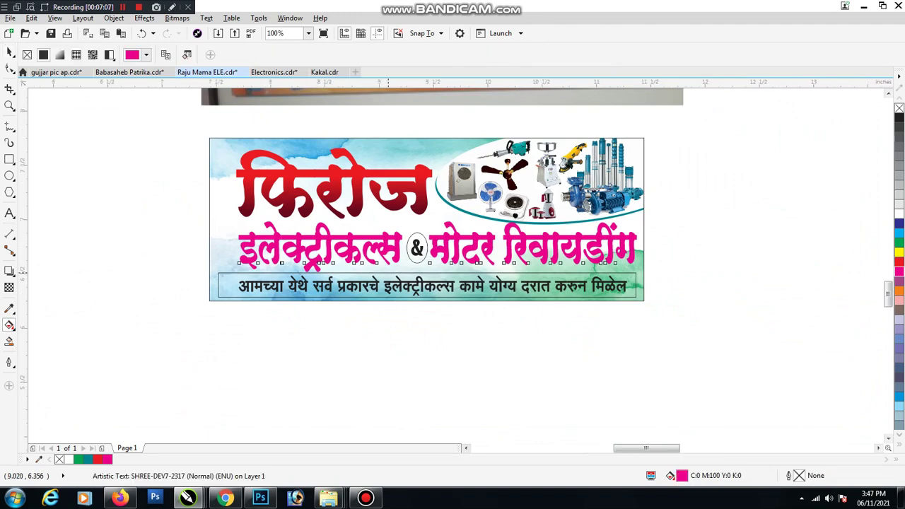
scroll(395, 255, up, 4)
drag(402, 189, 401, 263)
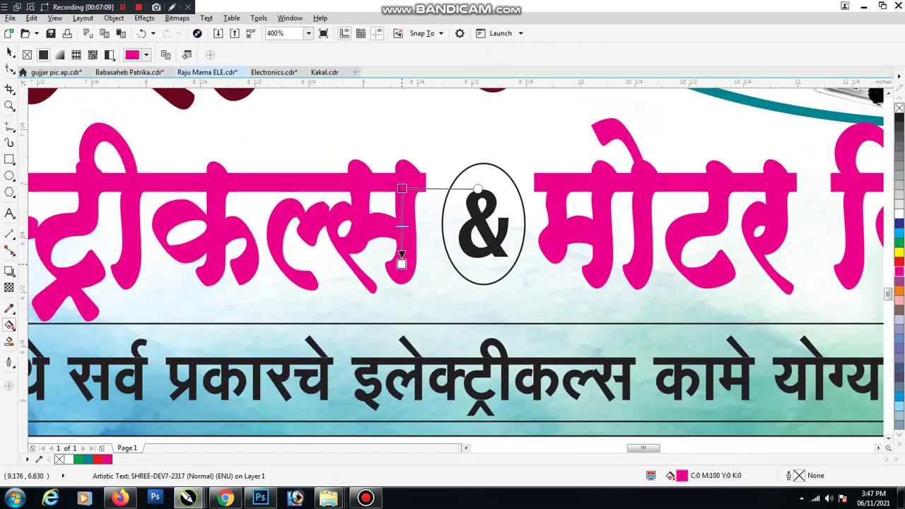
click(428, 261)
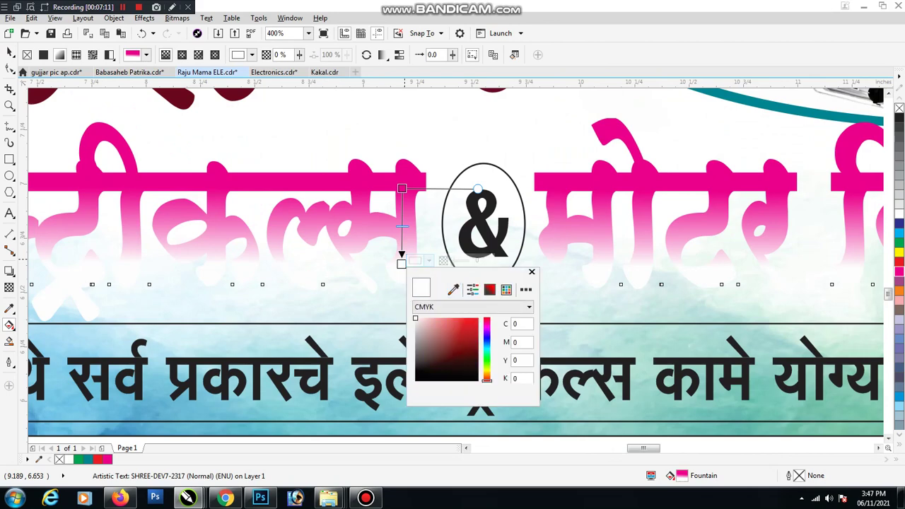
click(486, 338)
click(478, 341)
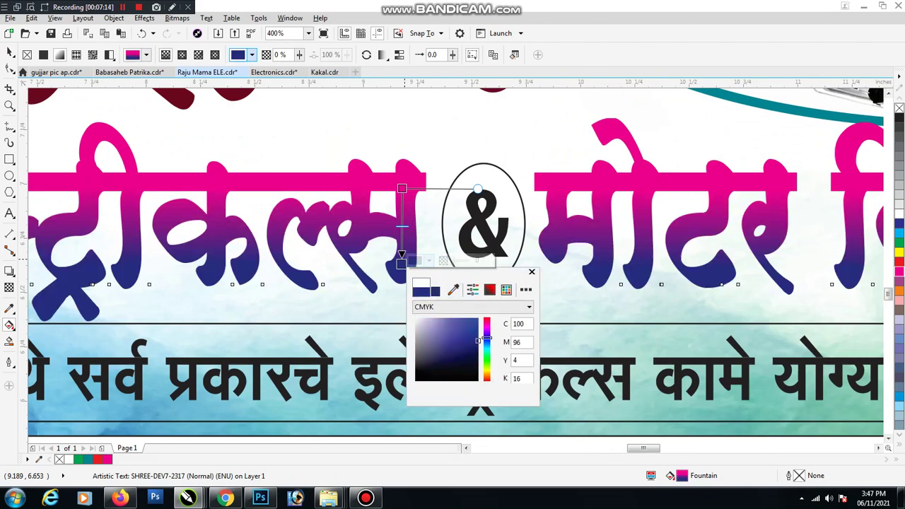
- Fine-tune the dark blue end colour of the इलेक्ट्रीकल्स मोटर रिवायडींग gradient and finish editing the fill
drag(463, 339, 474, 339)
click(9, 52)
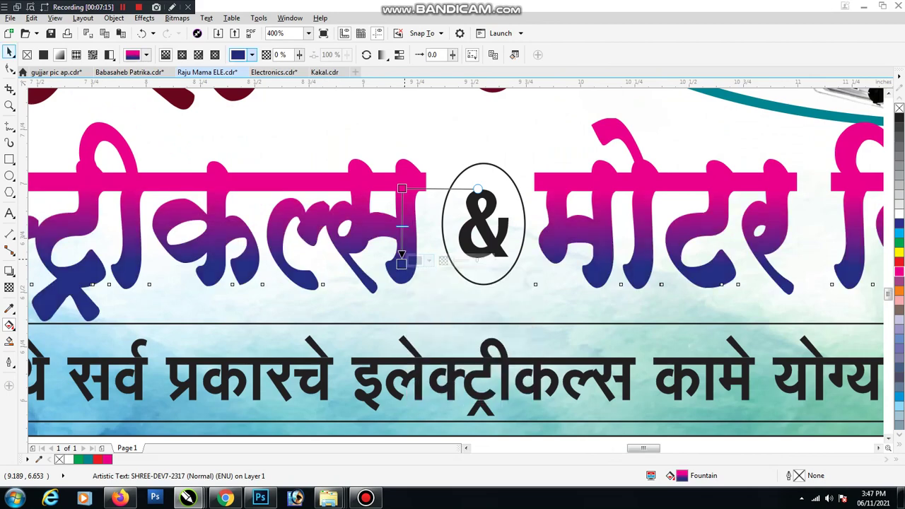
scroll(367, 268, down, 1)
scroll(401, 268, down, 1)
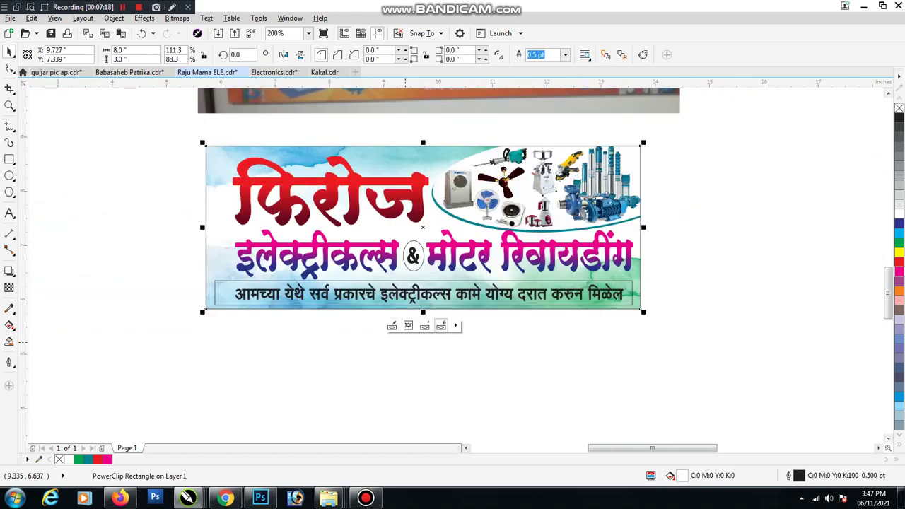
click(404, 346)
- Fill the rectangle around the bottom tagline with a dark teal, C 99, M 45, Y 51, K 22, darkened from the arc's sampled teal
scroll(419, 283, up, 2)
click(421, 275)
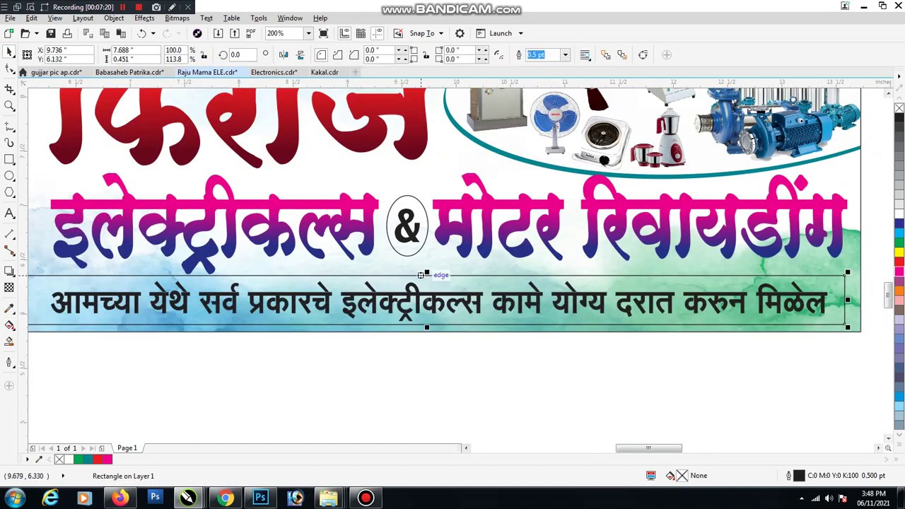
click(899, 233)
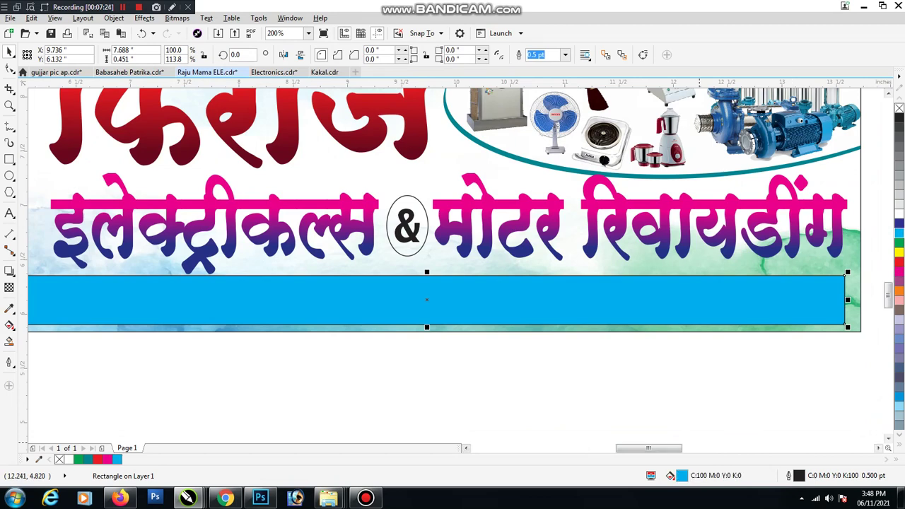
key(shift+F11)
drag(452, 136, 587, 254)
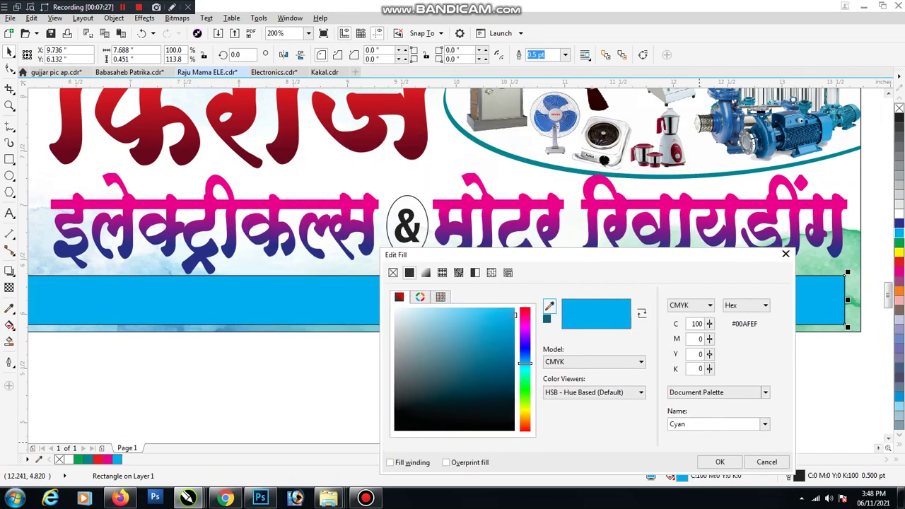
click(549, 306)
click(536, 171)
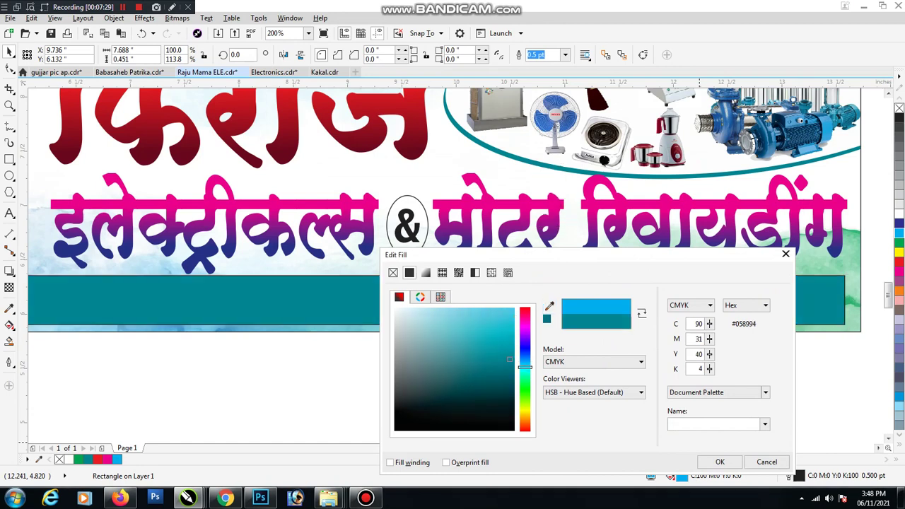
click(514, 379)
drag(514, 384, 524, 367)
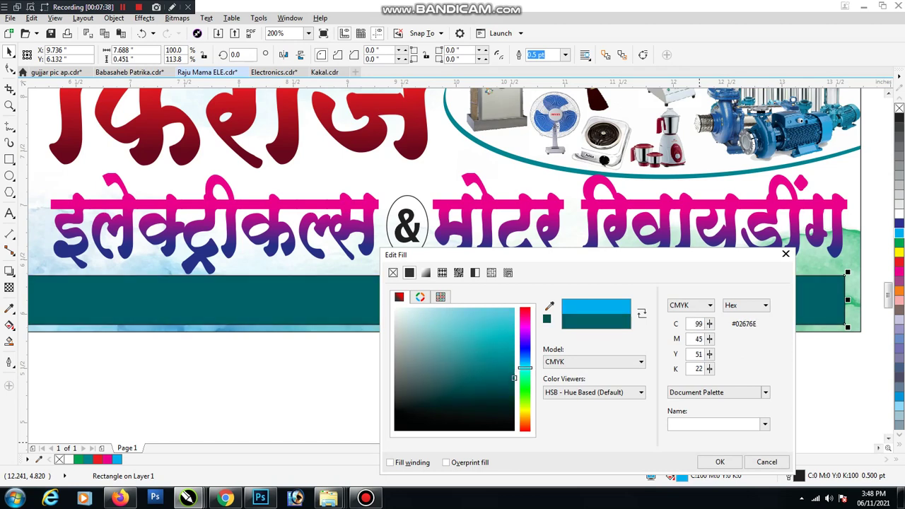
click(720, 461)
- Remove the outline from the dark teal strip
click(503, 308)
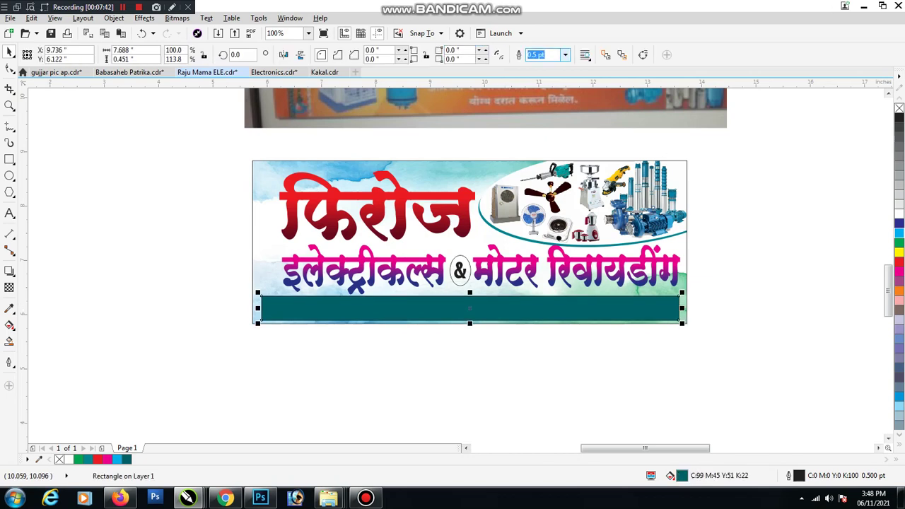
text(0)
key(Return)
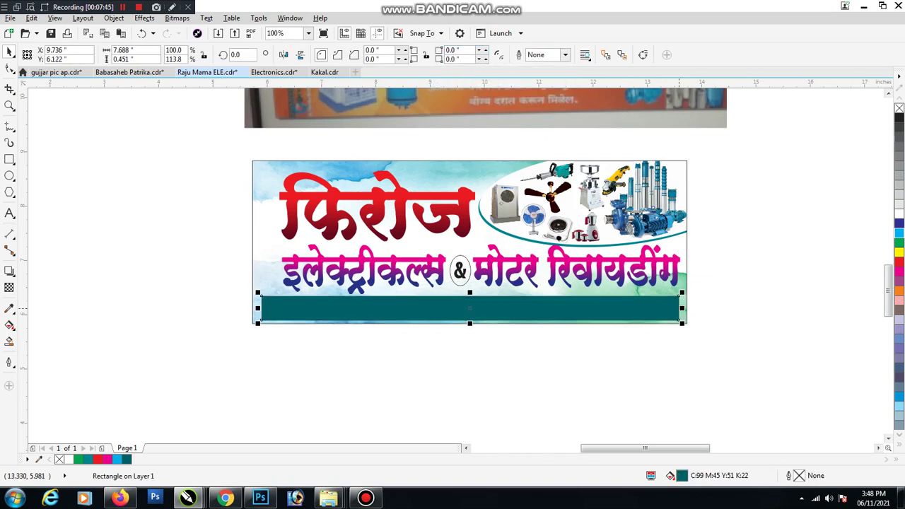
- Duplicate the teal strip, fill the copy with orange, C 0, M 60, Y 100, K 0, and place it behind the teal one
shift+click(677, 308)
click(677, 308)
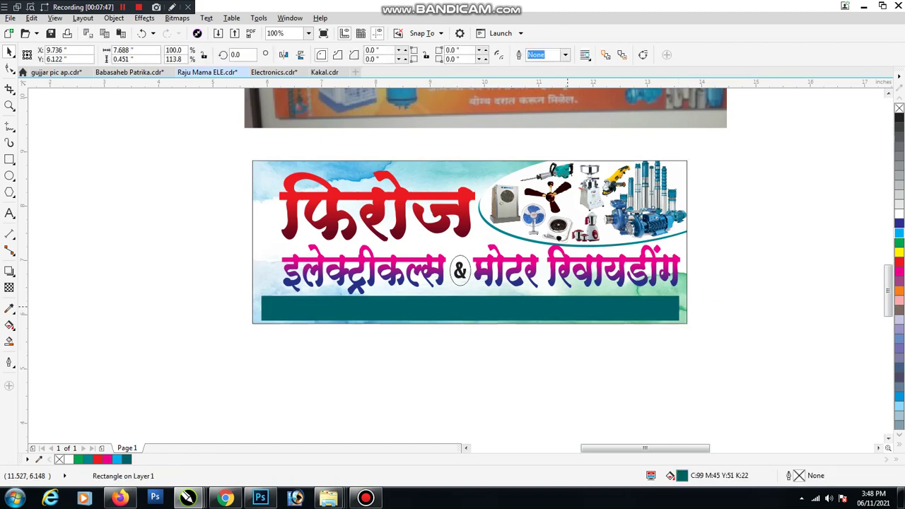
key(plus)
click(899, 290)
key(ctrl+Page_Down)
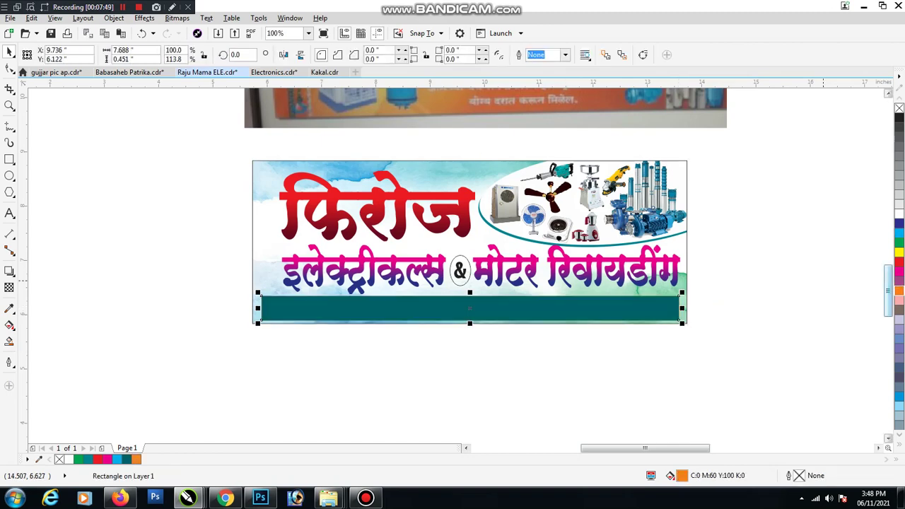
- Nudge the orange strip right and stretch its left edge outward to a width of about 7.857 in, so orange shows at both ends
key(Right)
scroll(263, 342, up, 1)
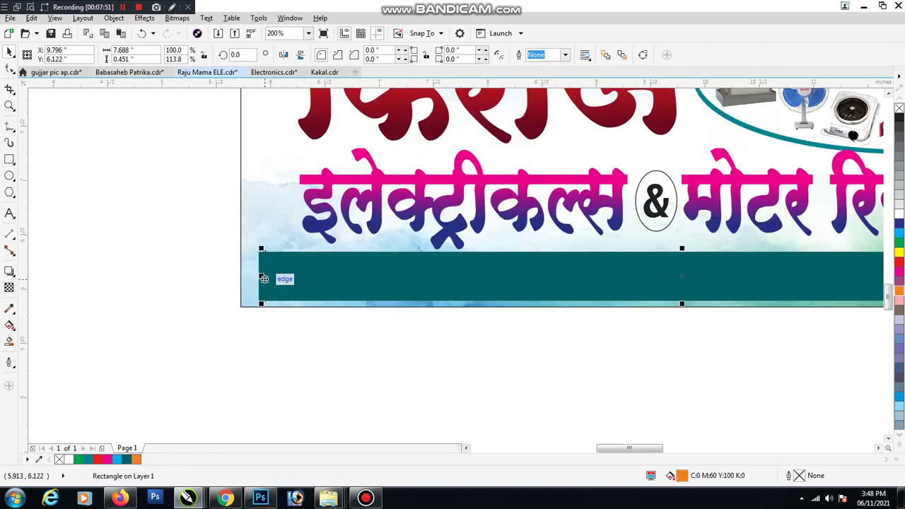
drag(261, 276, 243, 276)
scroll(237, 333, down, 1)
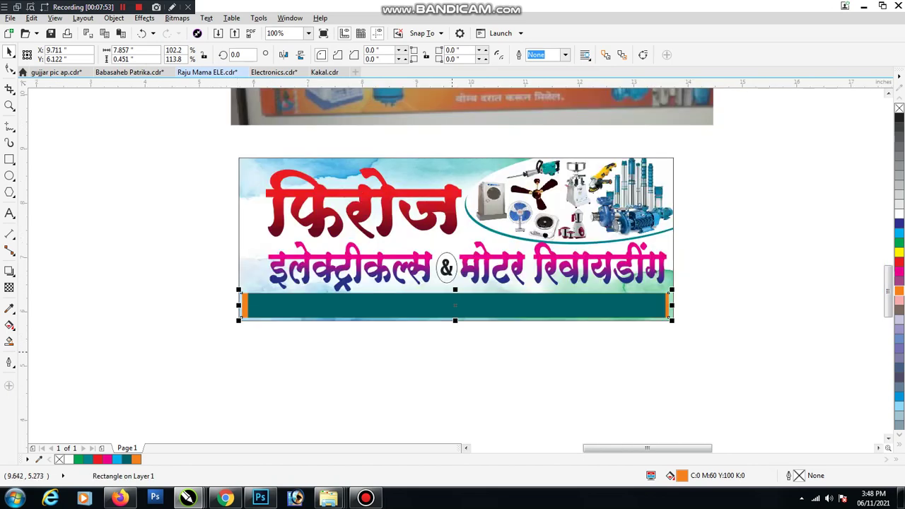
scroll(657, 311, up, 1)
drag(683, 305, 682, 294)
key(Escape)
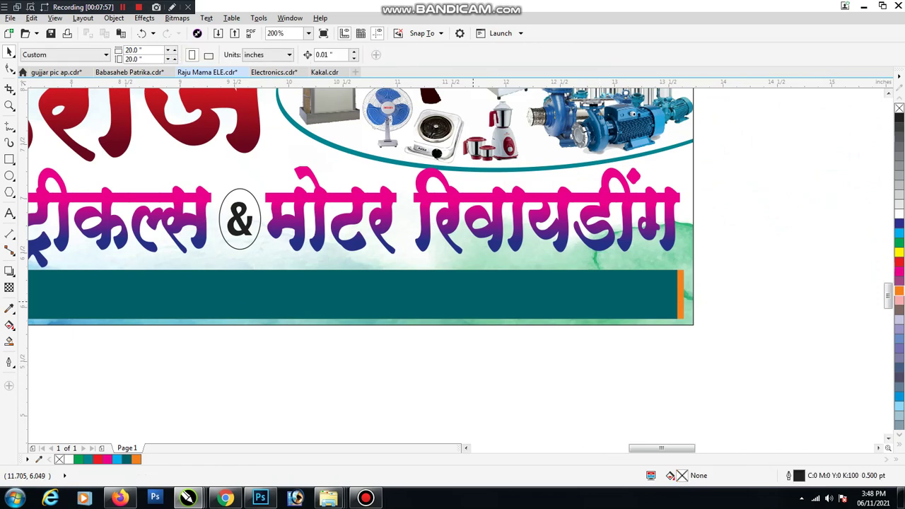
- Try reducing the teal strip's height to about 0.359 in to expose orange above and below, and undo it
click(221, 302)
scroll(220, 302, up, 1)
drag(297, 340, 297, 329)
scroll(384, 360, down, 1)
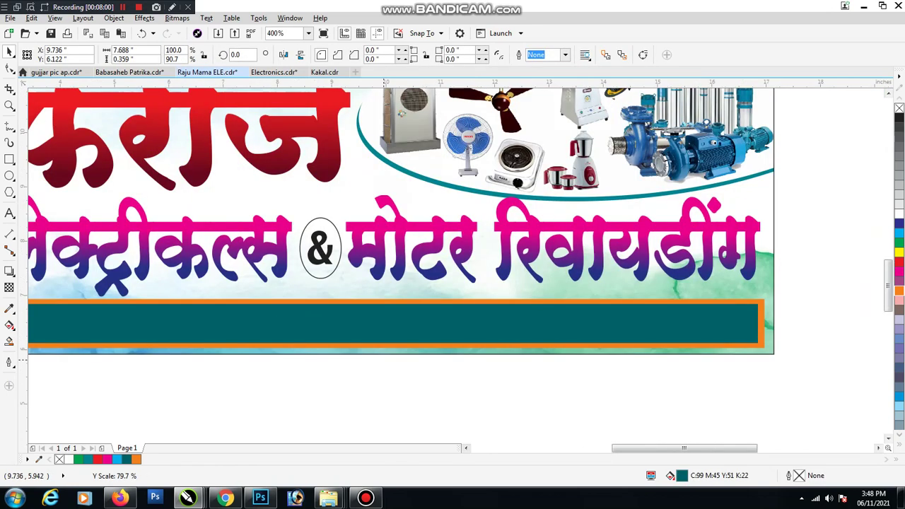
scroll(403, 363, down, 1)
key(ctrl+z)
click(401, 379)
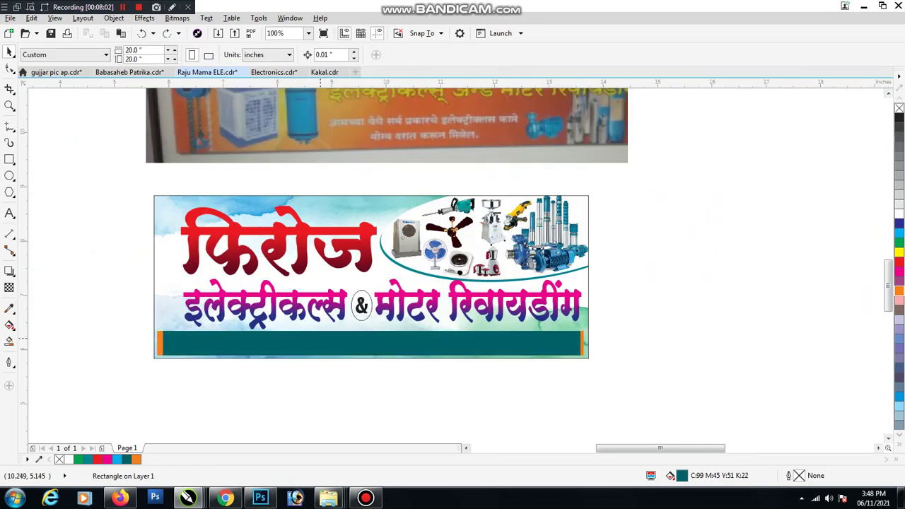
- Move the teal and orange strips together behind the tagline text while keeping them in front of the watercolour background
click(341, 337)
key(ctrl+Page_Down)
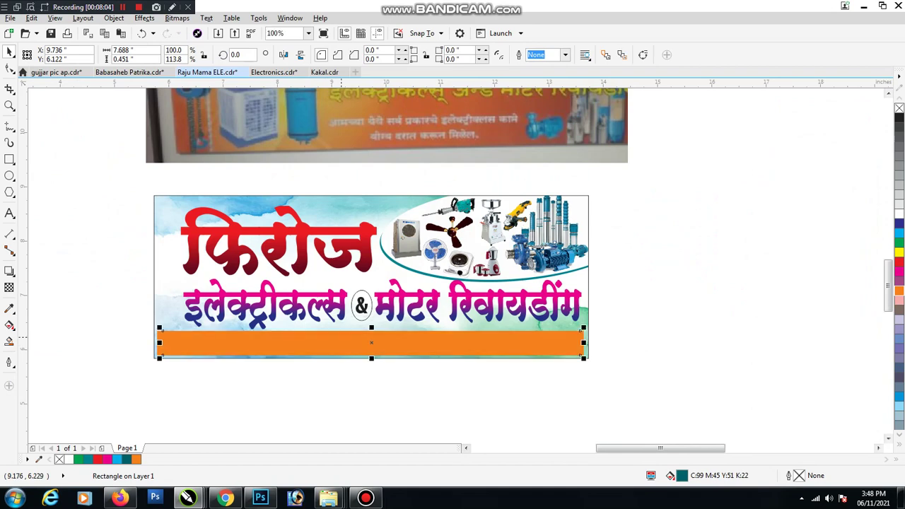
key(ctrl+z)
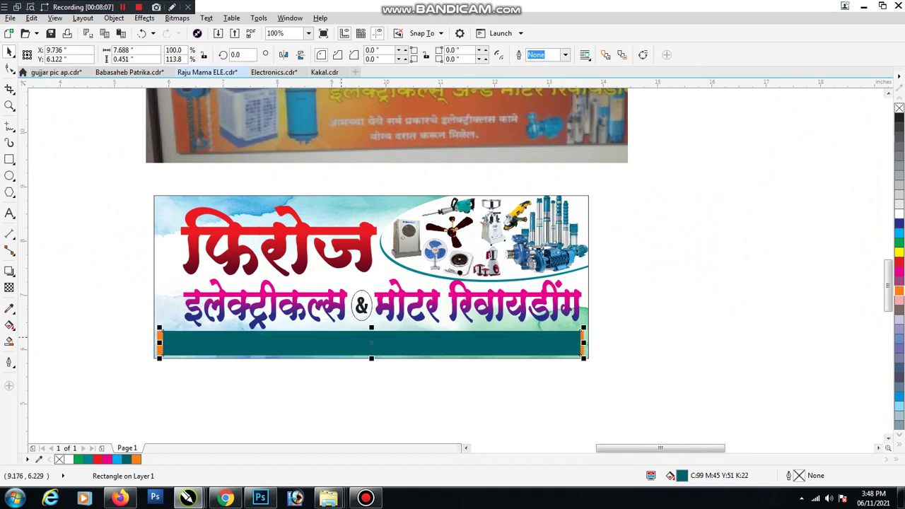
scroll(550, 369, up, 2)
shift+click(555, 348)
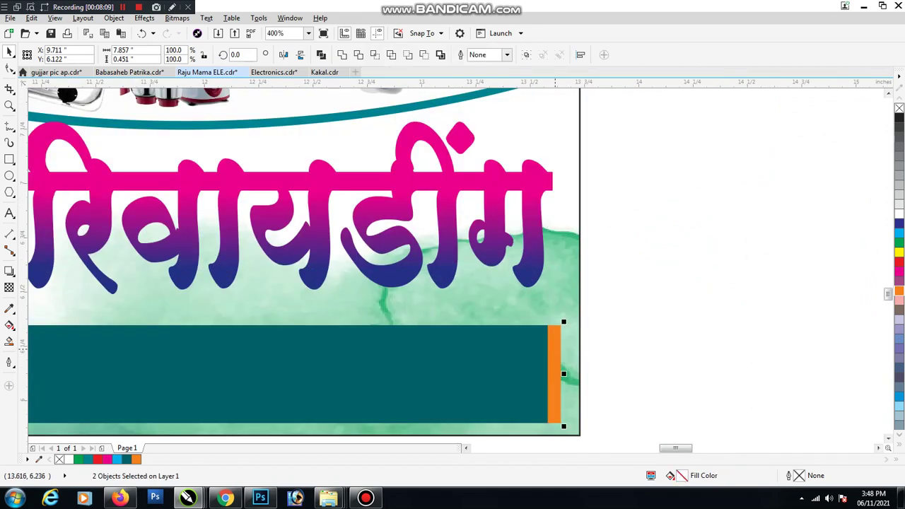
key(shift+Page_Down)
key(ctrl+Page_Up)
scroll(633, 343, down, 2)
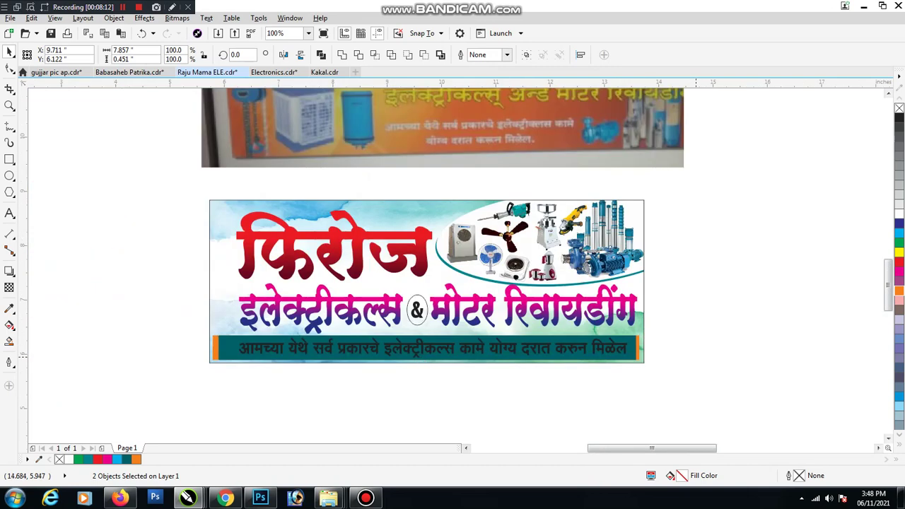
- Colour the tagline text on the teal strip white
click(654, 372)
click(590, 348)
click(899, 213)
click(678, 329)
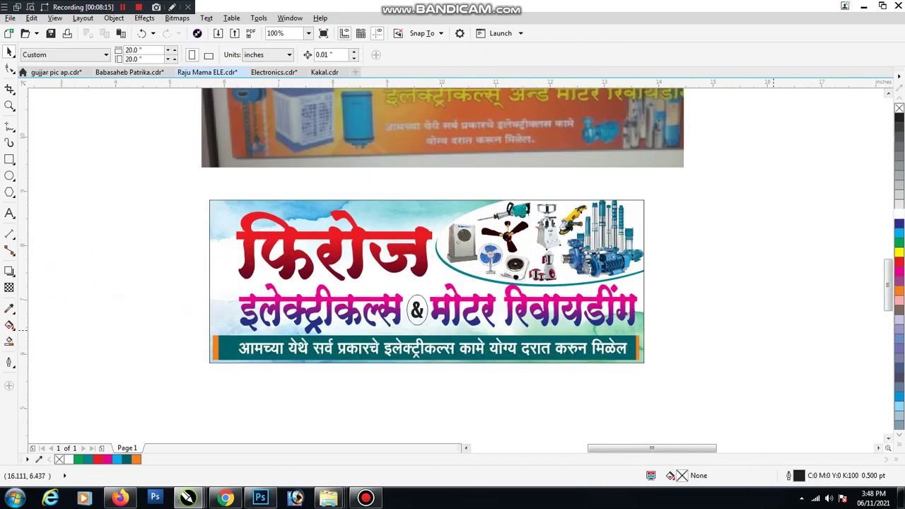
- Give the फिरोज heading a white 8 pt outline with rounded corners, placed behind the fill and scaling with the object
click(359, 249)
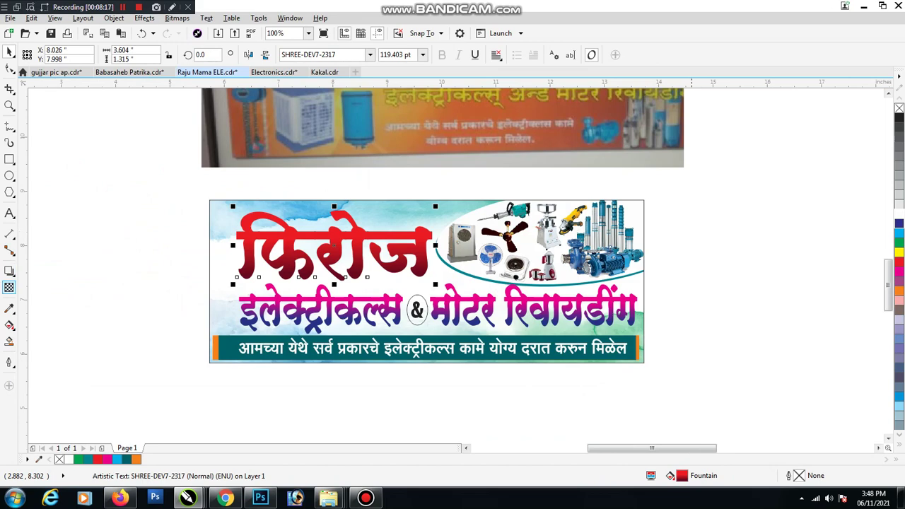
key(F12)
click(379, 172)
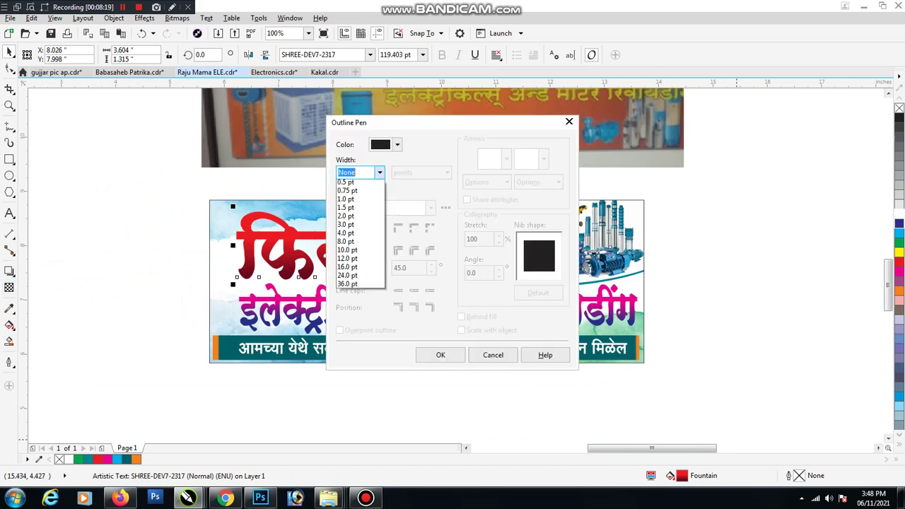
click(352, 260)
click(397, 144)
drag(428, 230, 377, 202)
click(462, 316)
click(461, 317)
click(461, 331)
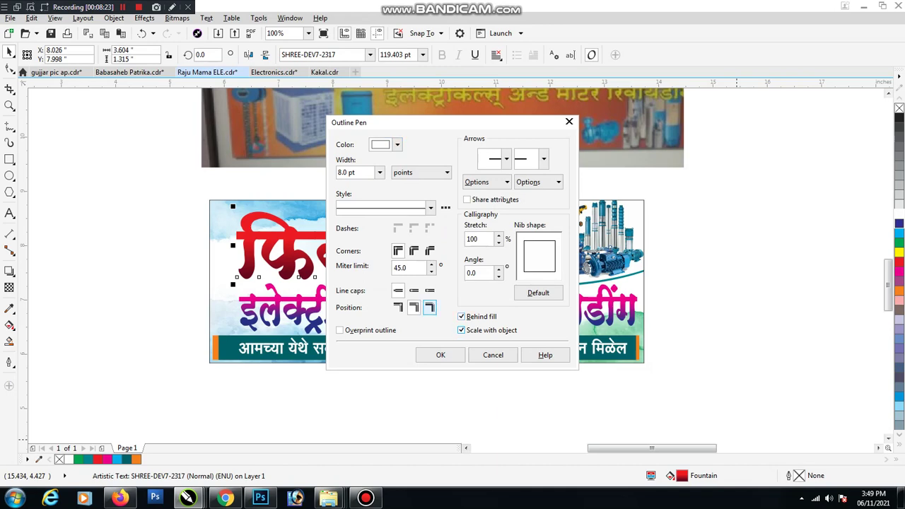
click(414, 251)
click(441, 355)
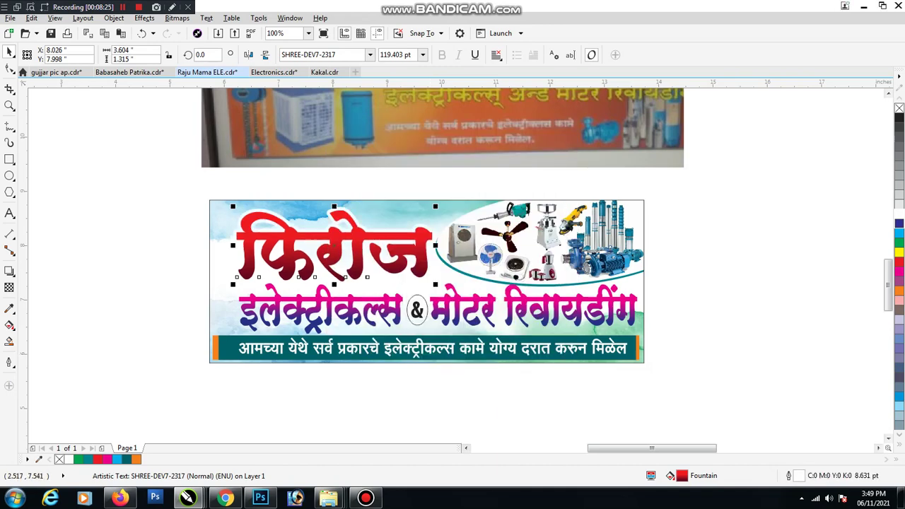
- Add a drop shadow to the फिरोज heading, offset about 0.033 in right and 0.052 in down, and fine-tune its strength
click(9, 271)
scroll(357, 253, up, 2)
drag(311, 237, 363, 321)
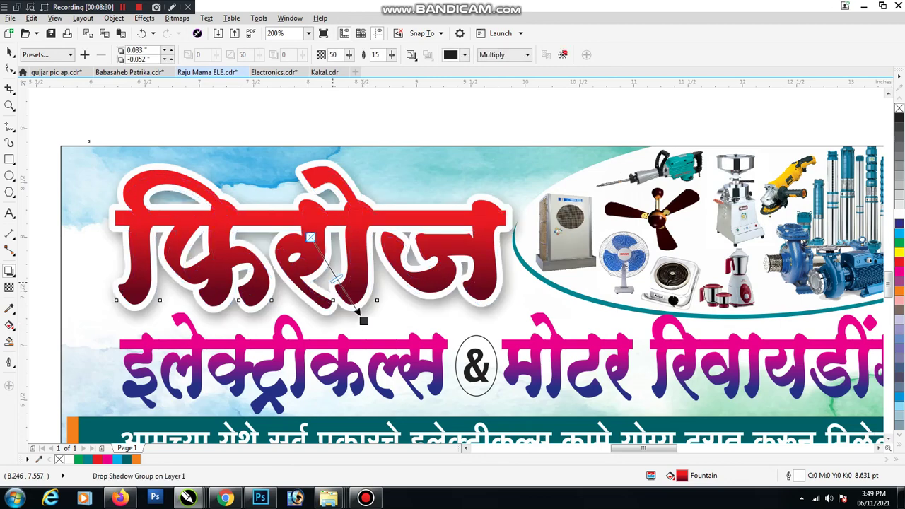
drag(337, 278, 332, 272)
- Add a drop shadow to the इलेक्ट्रीकल्स मोटर रिवायडींग line, offset about 0.014 in right and 0.019 in down
scroll(304, 228, down, 1)
click(288, 308)
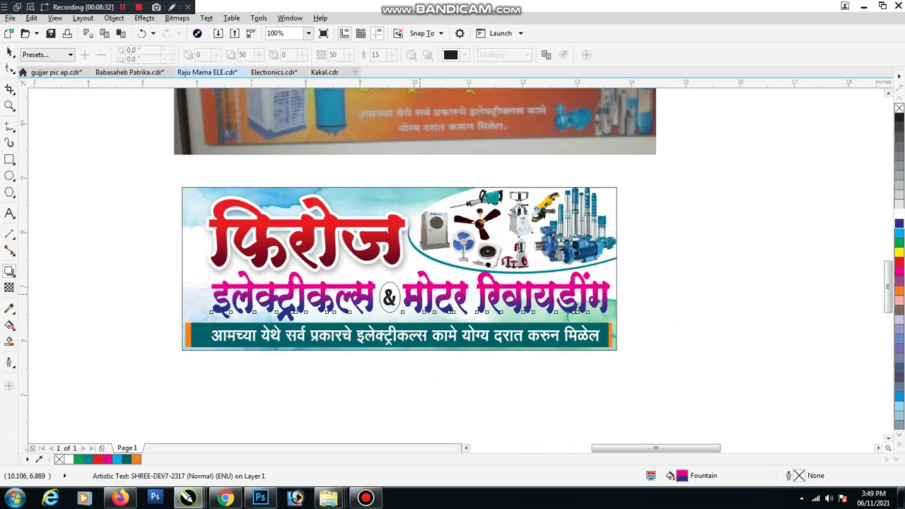
drag(419, 287, 423, 313)
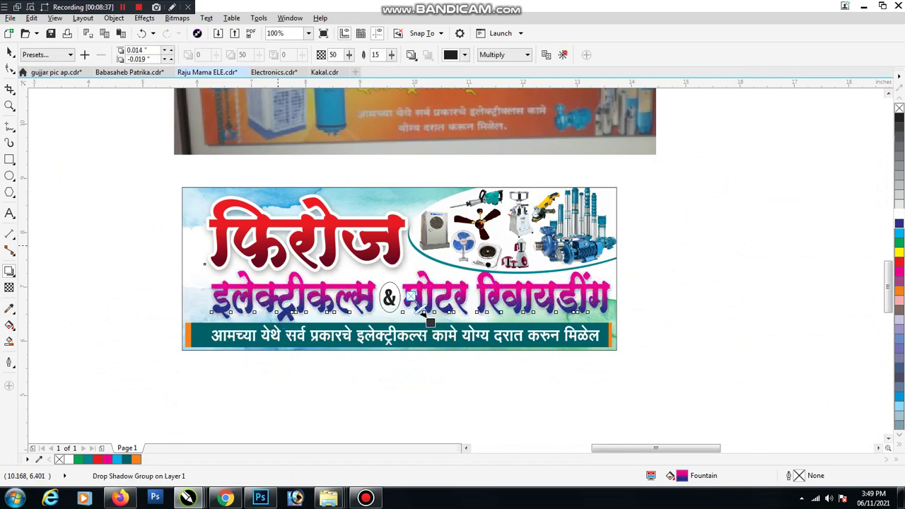
key(space)
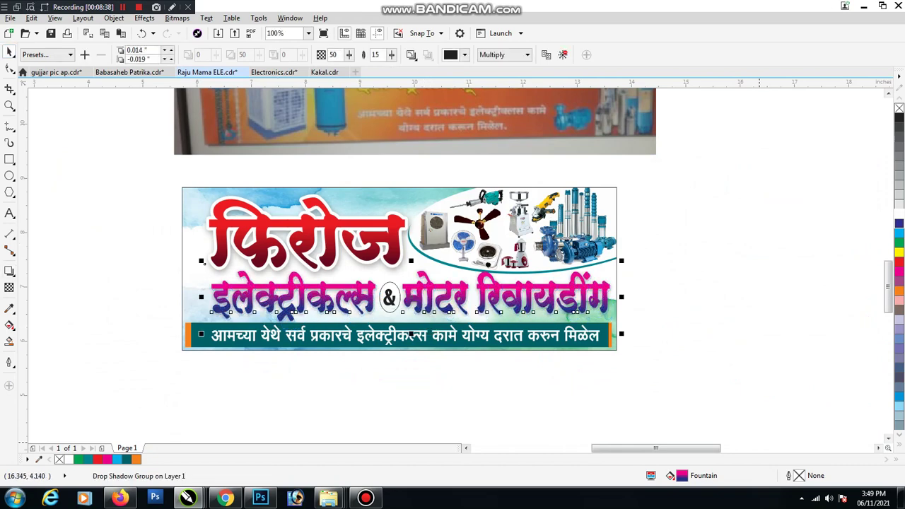
- Give the इलेक्ट्रीकल्स मोटर रिवायडींग line a white 2 pt outline with rounded corners, behind the fill and scaling with the object
key(F12)
click(380, 173)
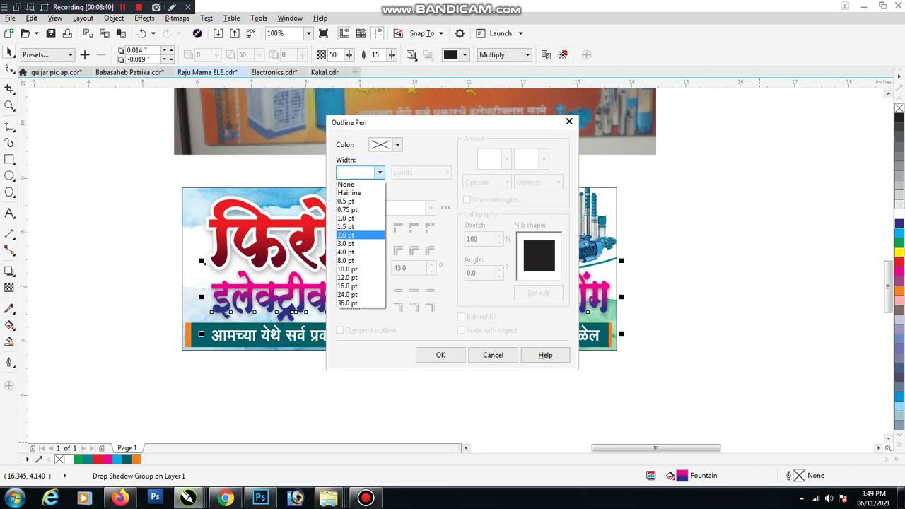
click(354, 234)
click(397, 145)
click(378, 203)
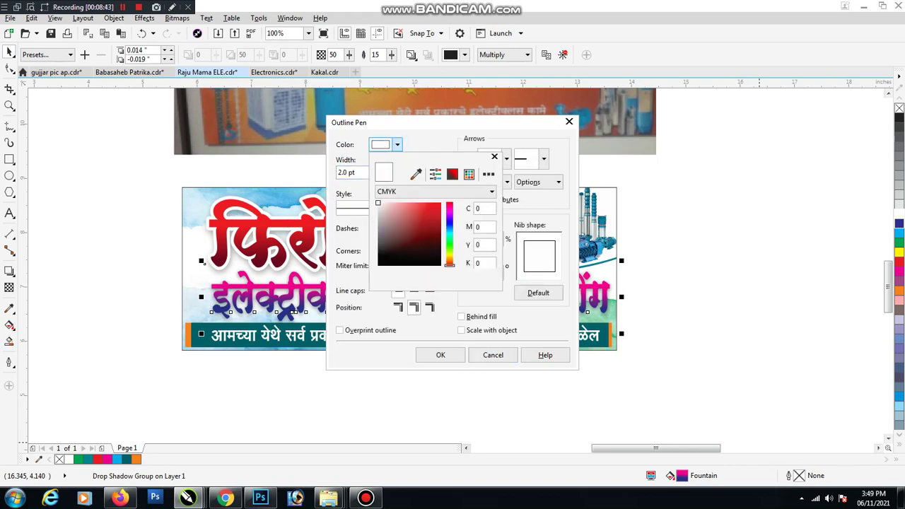
click(461, 316)
click(462, 330)
click(414, 251)
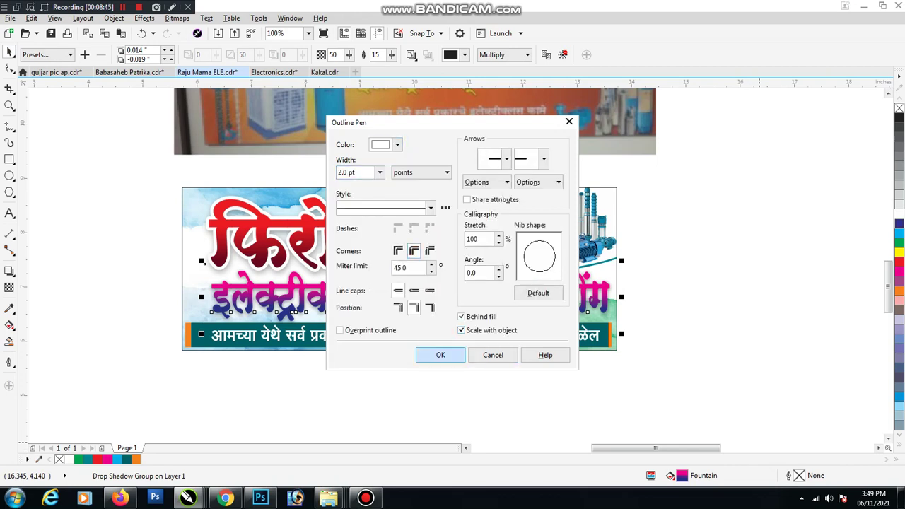
click(445, 355)
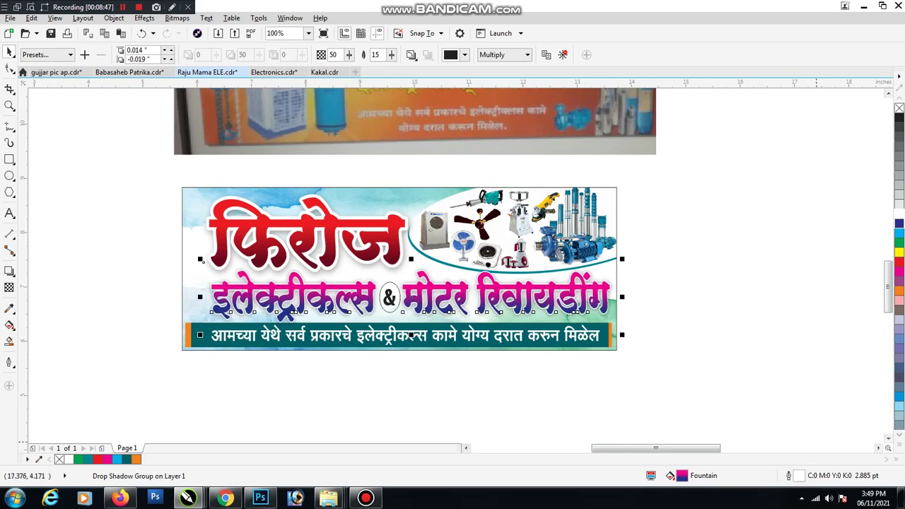
- Increase the इलेक्ट्रीकल्स मोटर रिवायडींग line's outline width to 6 pt and clear the selection
key(F12)
text(6)
key(Return)
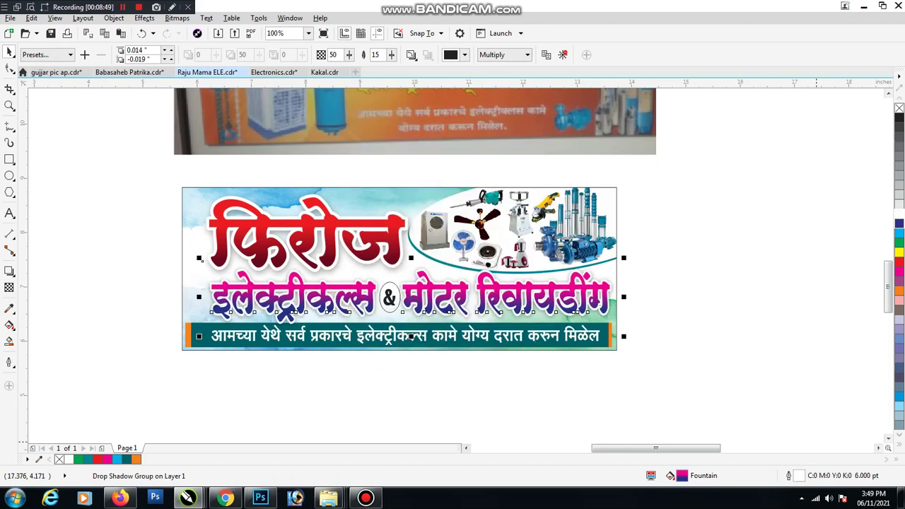
click(696, 339)
scroll(696, 340, down, 3)
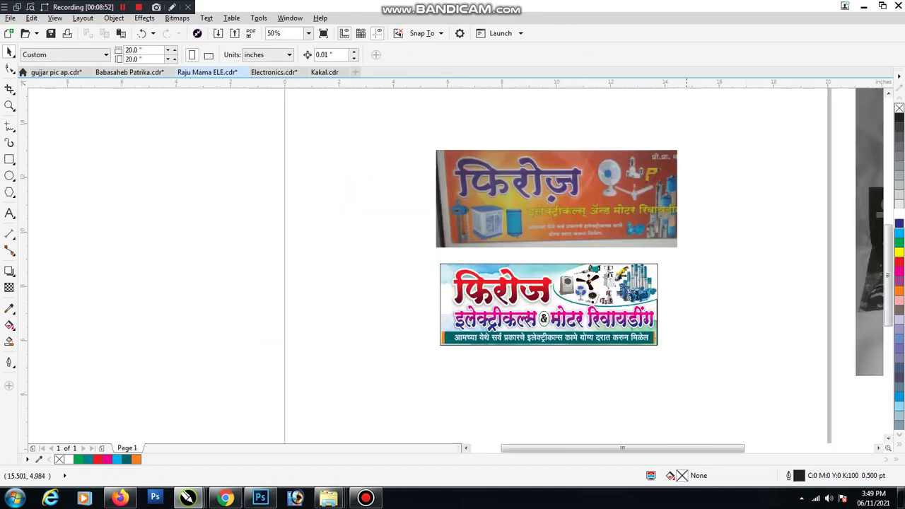
- Copy the teal tagline strip, enlarge the copy to about 8.28 by 3.24 in, and place it behind the banner as a border
scroll(655, 339, up, 3)
click(655, 339)
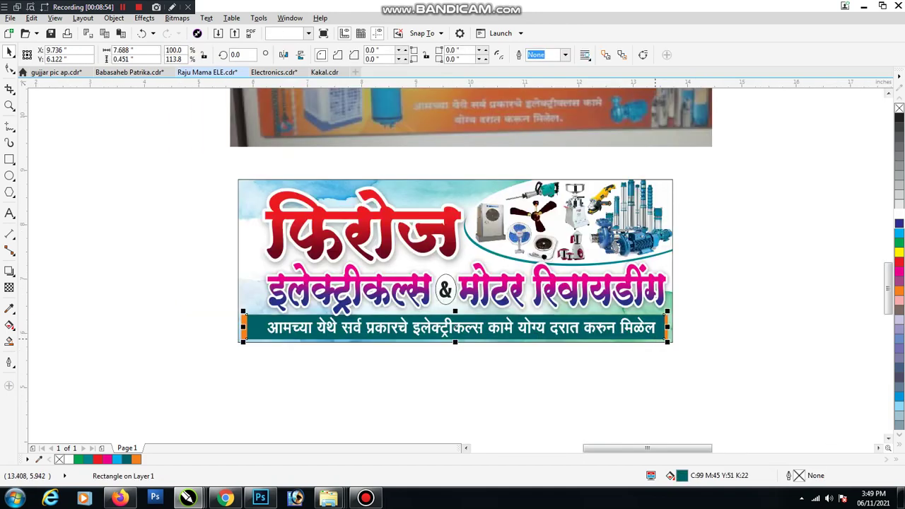
drag(654, 339, 645, 198)
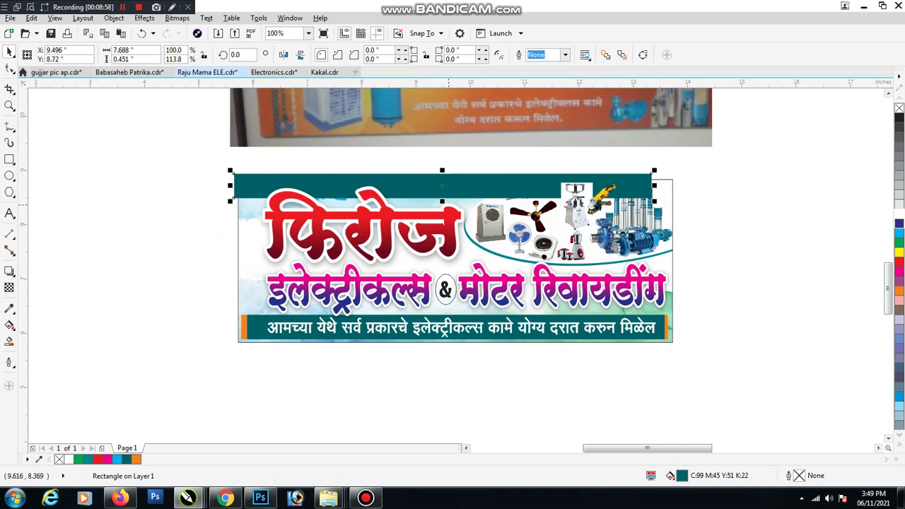
drag(442, 201, 460, 350)
key(ctrl+Page_Down)
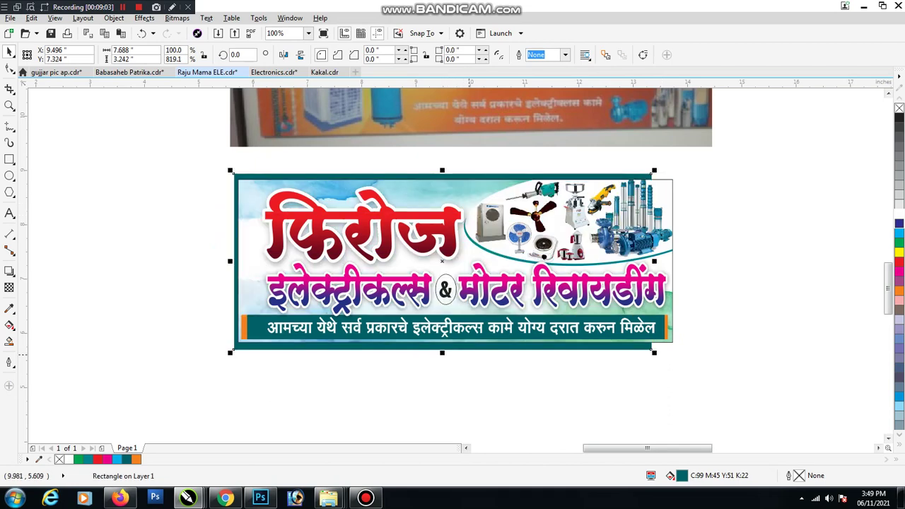
drag(652, 261, 663, 287)
scroll(689, 260, up, 2)
scroll(660, 265, down, 2)
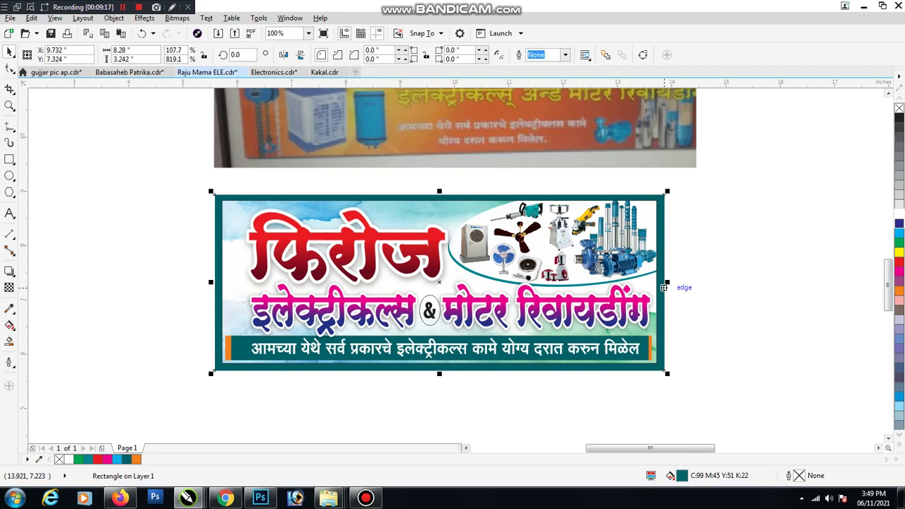
click(734, 347)
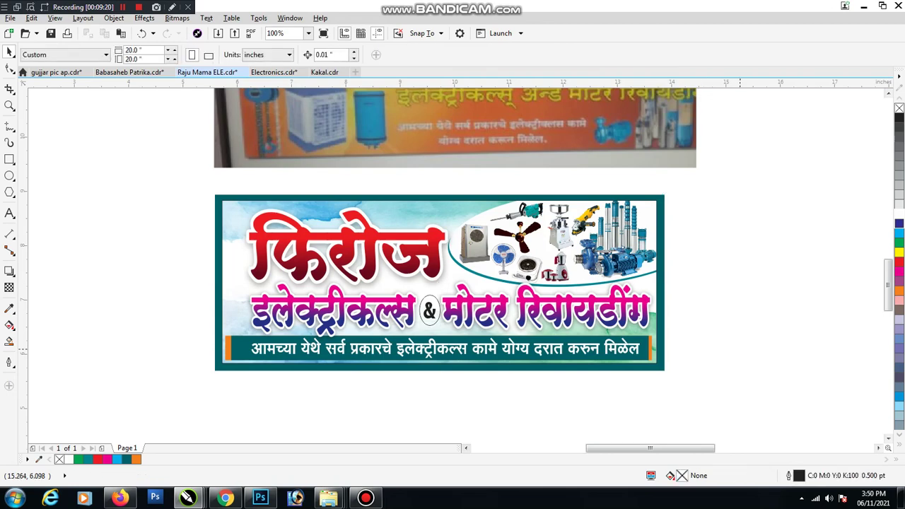
- Stretch the फिरोज heading to about 1.37 in high and shift it slightly up and left within the banner
click(346, 212)
scroll(345, 208, up, 1)
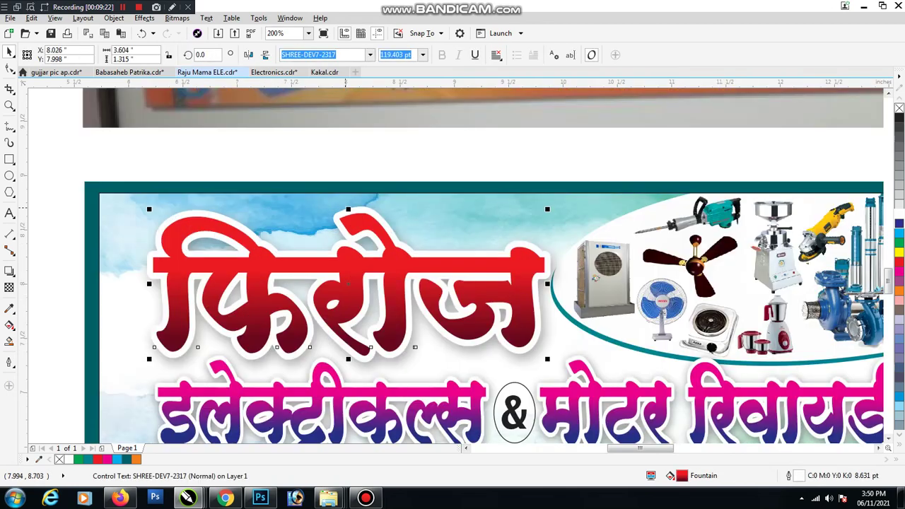
drag(546, 203, 547, 195)
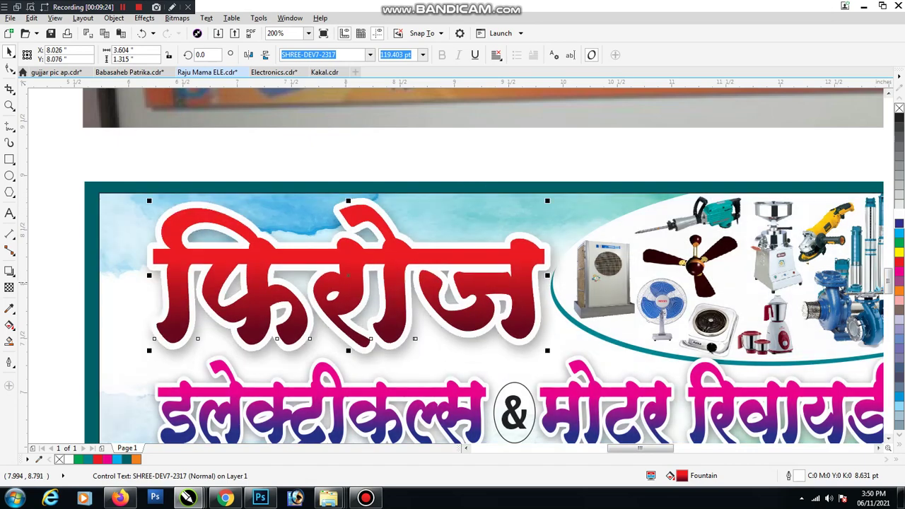
drag(349, 351, 348, 354)
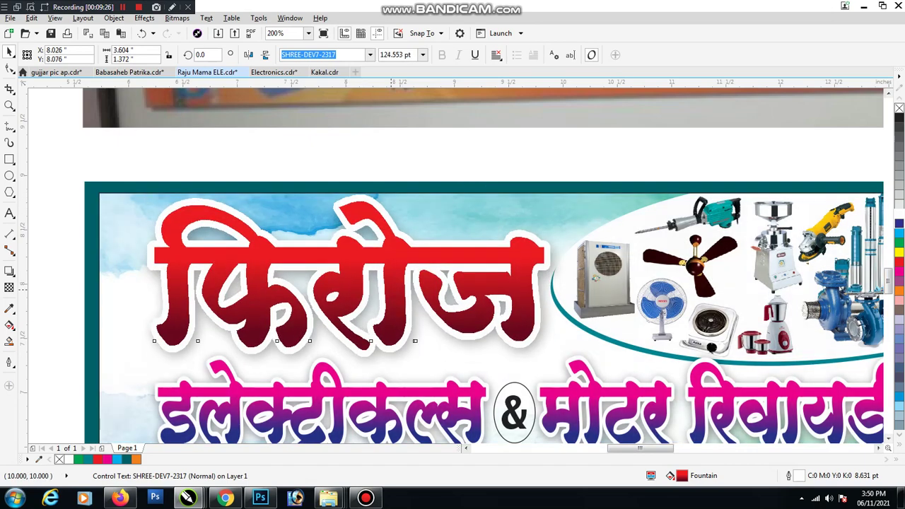
drag(387, 289, 382, 292)
scroll(382, 293, down, 1)
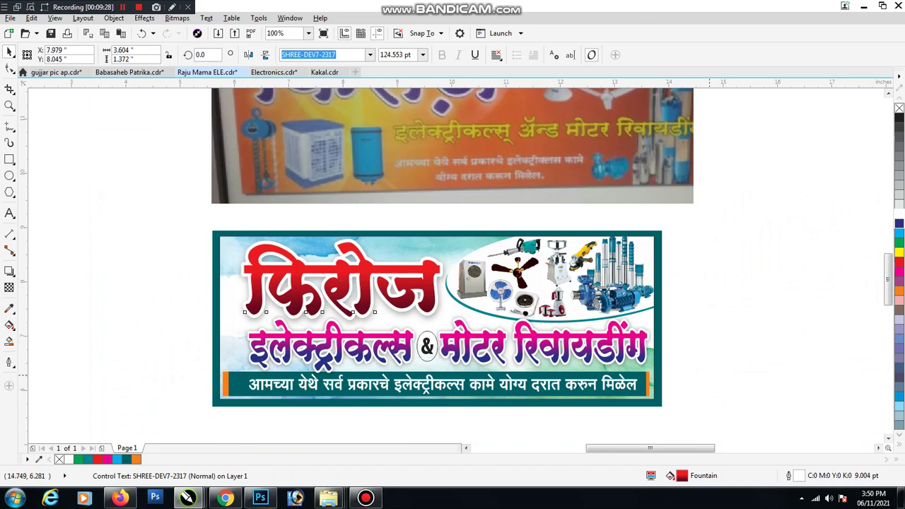
click(673, 341)
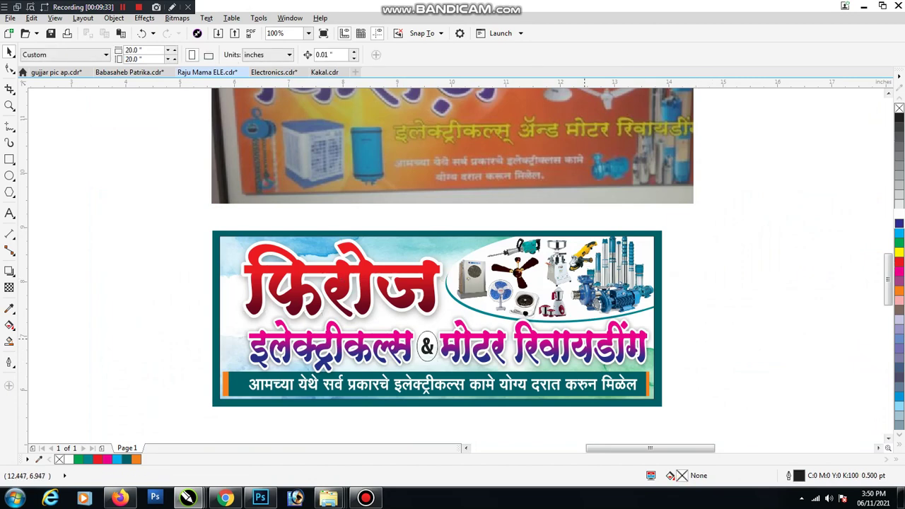
scroll(586, 340, down, 1)
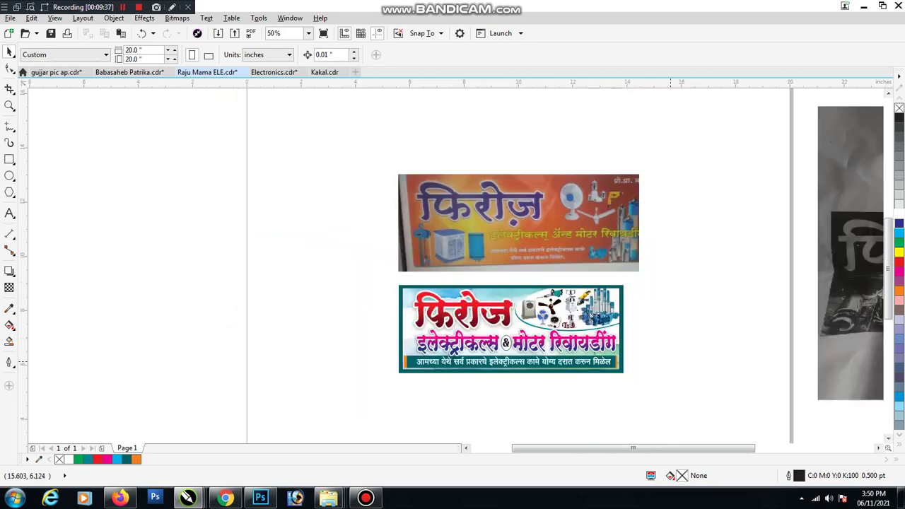
scroll(671, 363, up, 1)
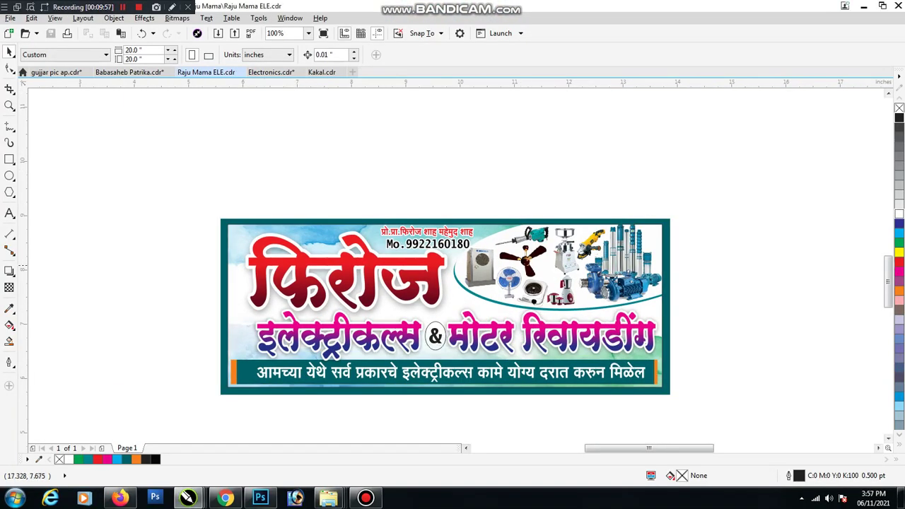
drag(888, 274, 887, 282)
scroll(445, 241, down, 1)
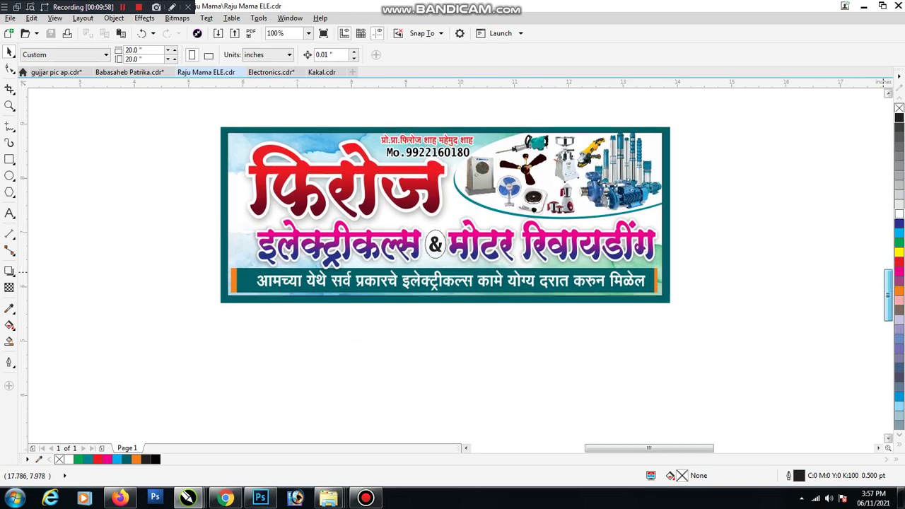